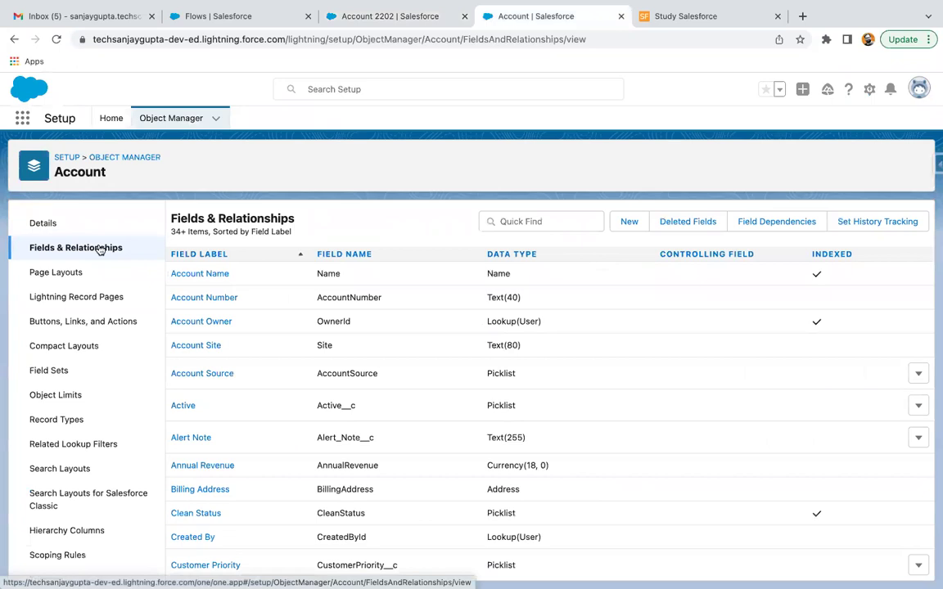
# - Start a new custom field on Account with the Checkbox data type
pyautogui.click(628, 223)
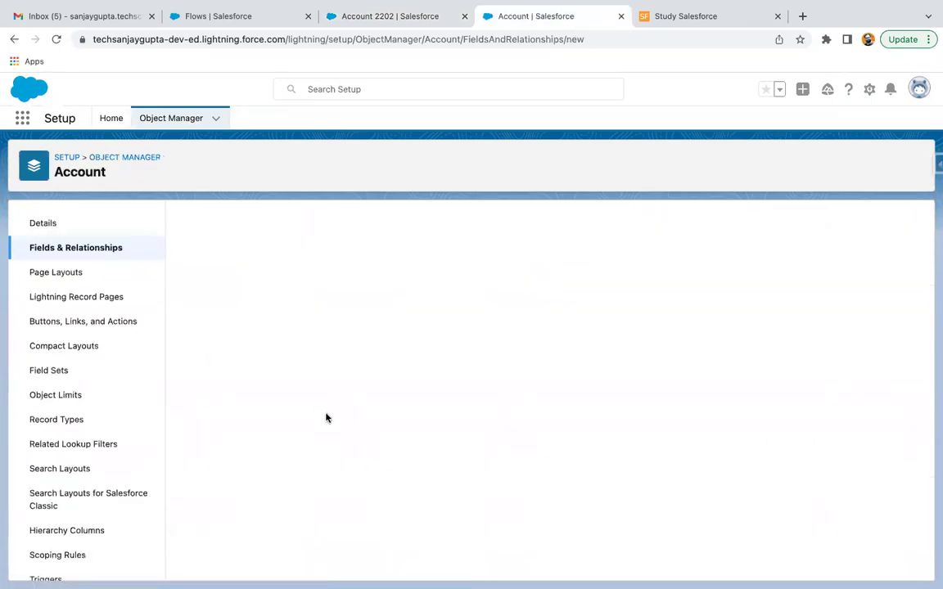
pyautogui.scroll(-3, 326, 418)
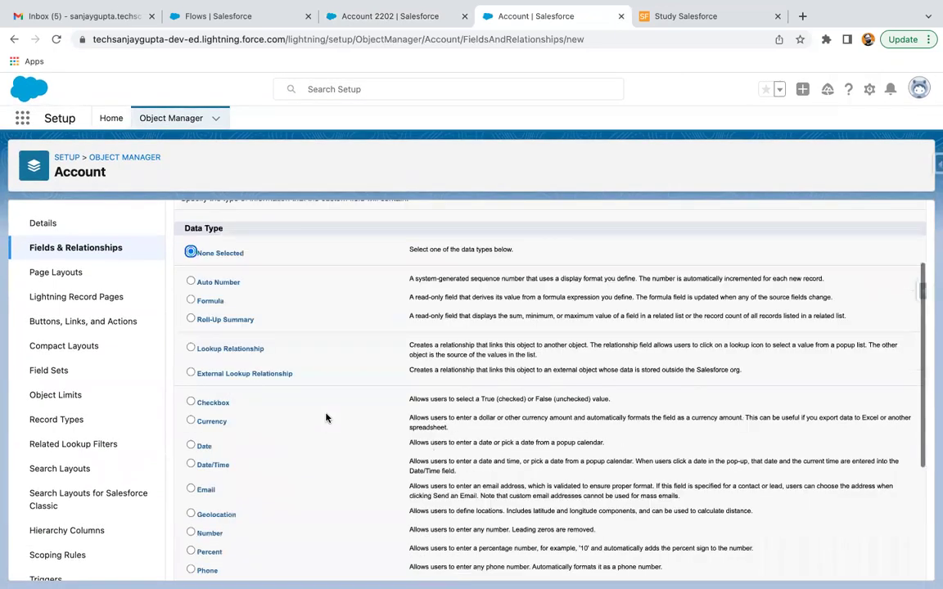
pyautogui.scroll(-3, 326, 418)
pyautogui.scroll(2, 217, 358)
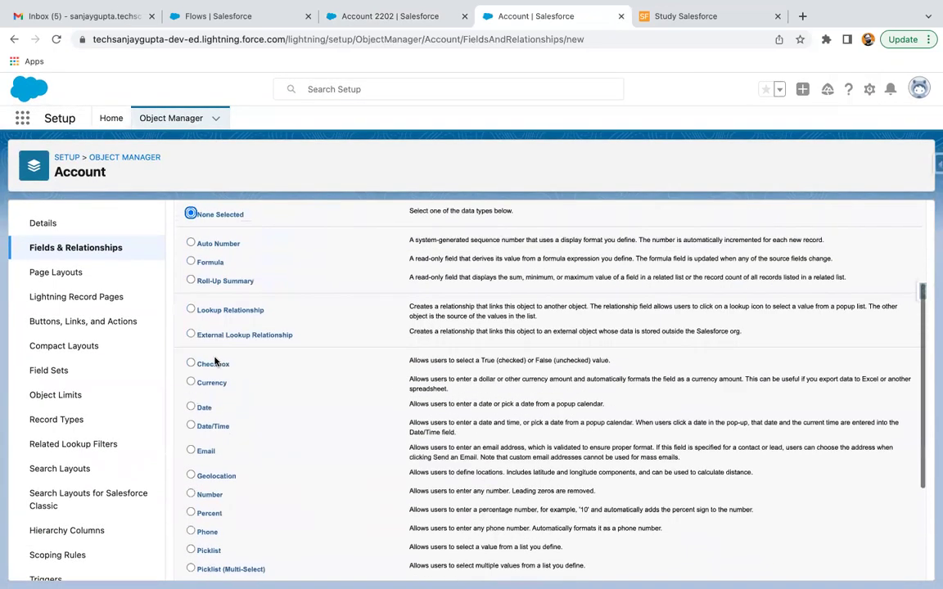
pyautogui.click(217, 357)
pyautogui.scroll(2, 827, 311)
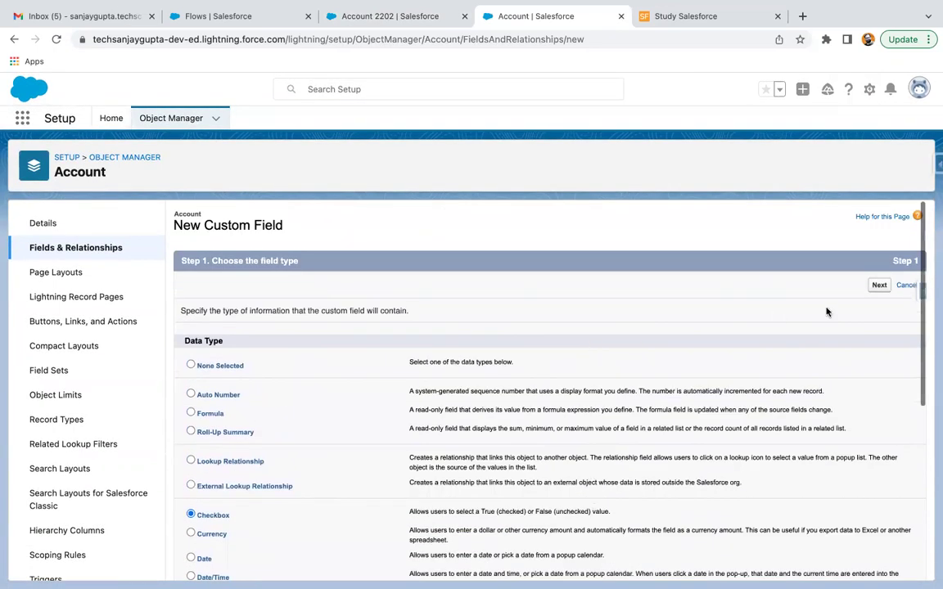
pyautogui.click(884, 285)
# - Label the checkbox CopyBillingToMailing and save it with default security and layouts
pyautogui.click(357, 313)
pyautogui.write('Copy')
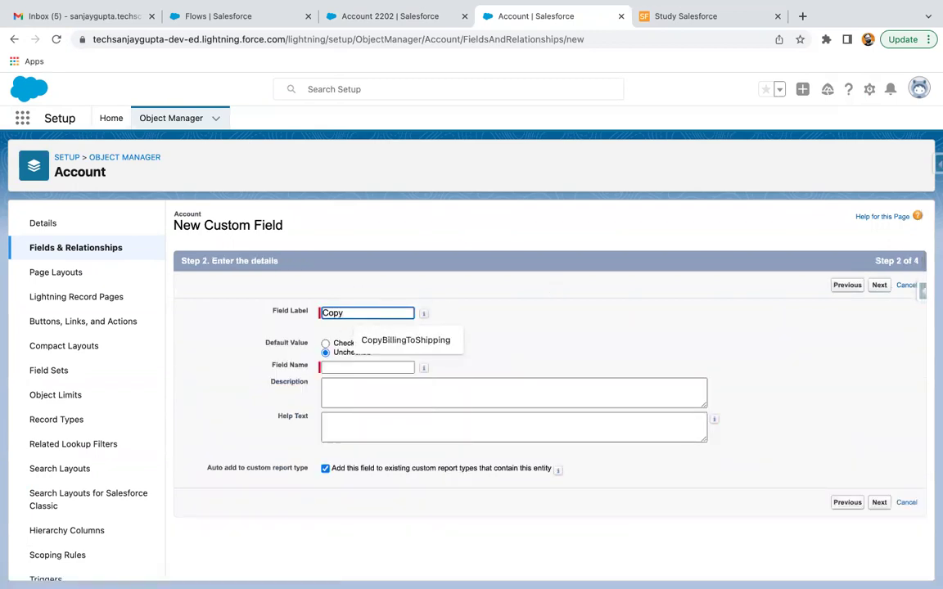
pyautogui.press('BackSpace')
pyautogui.write('Bill')
pyautogui.press('BackSpace')
pyautogui.press('BackSpace')
pyautogui.write('llingToMailing')
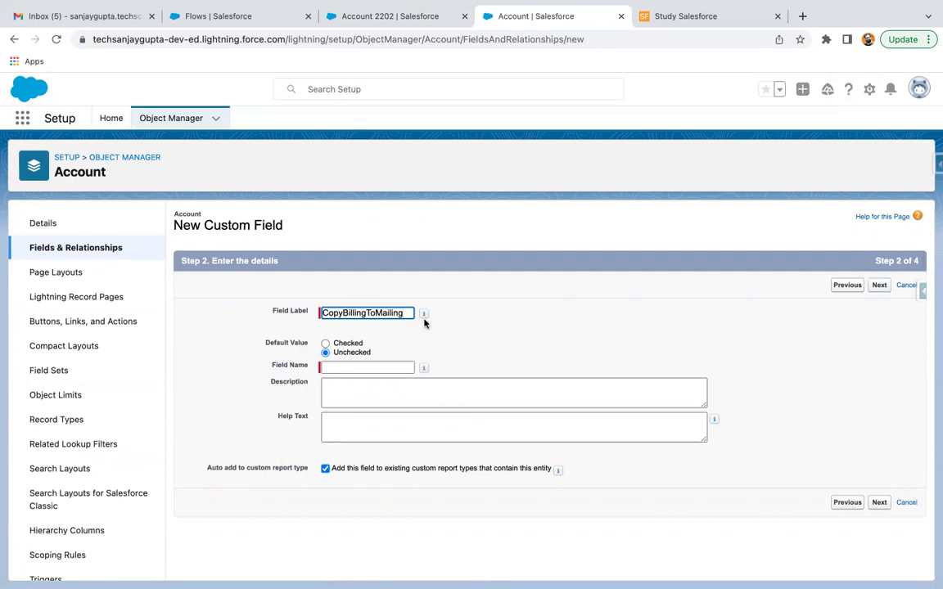
pyautogui.click(459, 325)
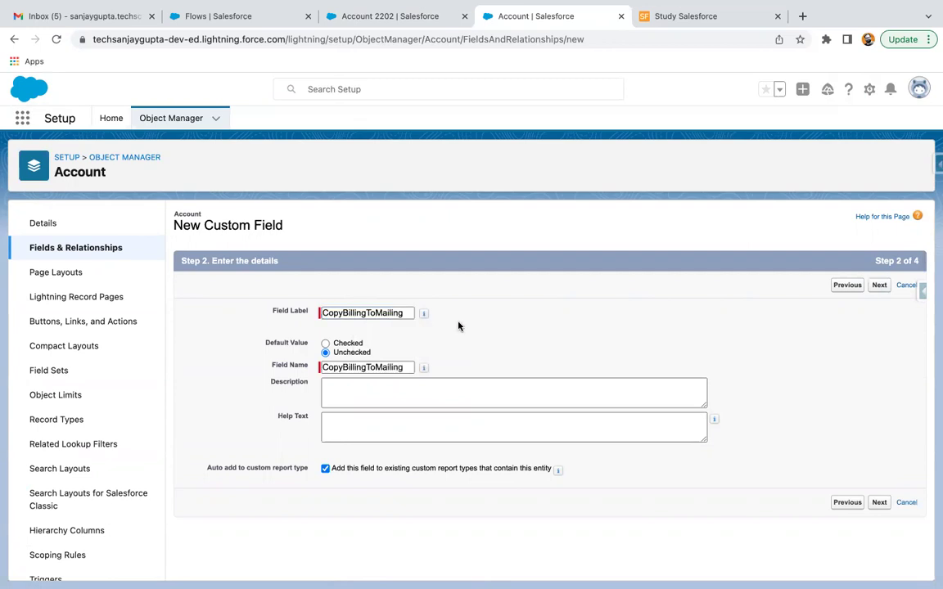
pyautogui.click(879, 286)
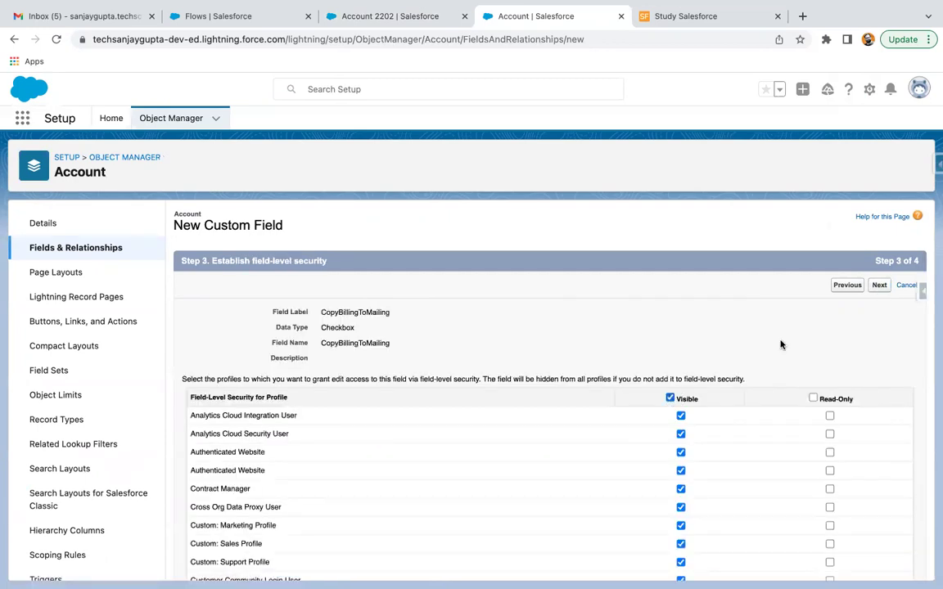
pyautogui.click(878, 285)
pyautogui.click(876, 285)
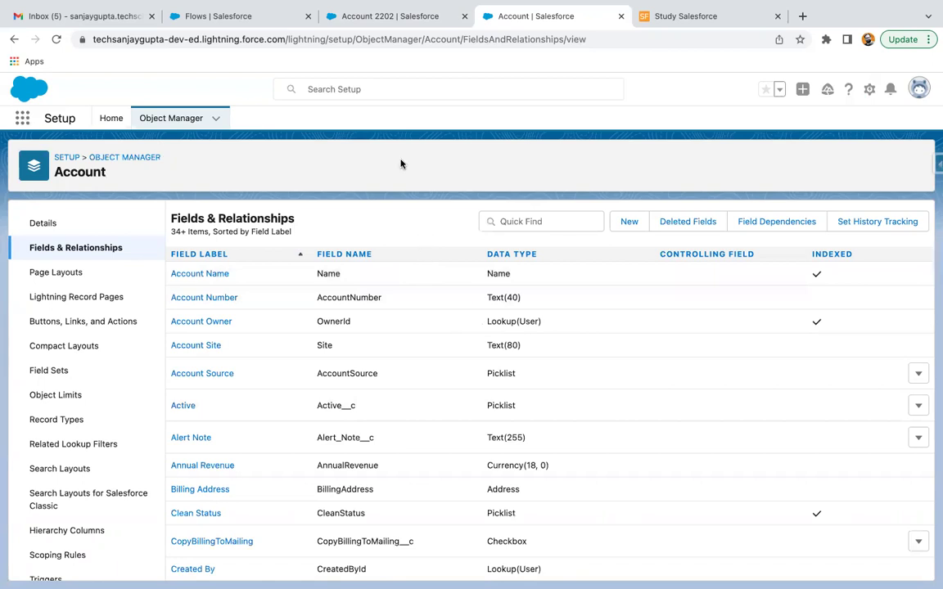
# - Create a new Record-Triggered Flow from the Flows list
pyautogui.click(278, 20)
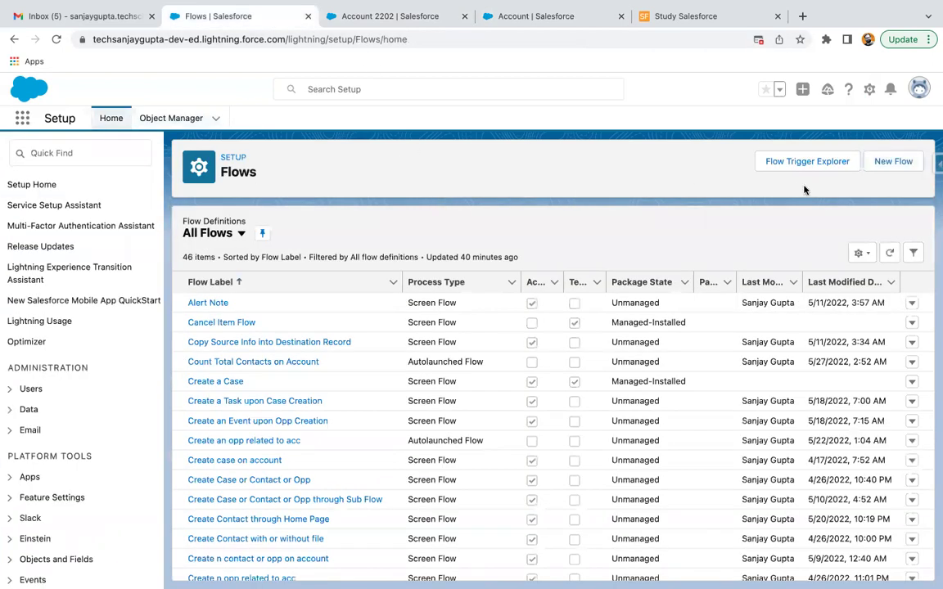
pyautogui.click(894, 162)
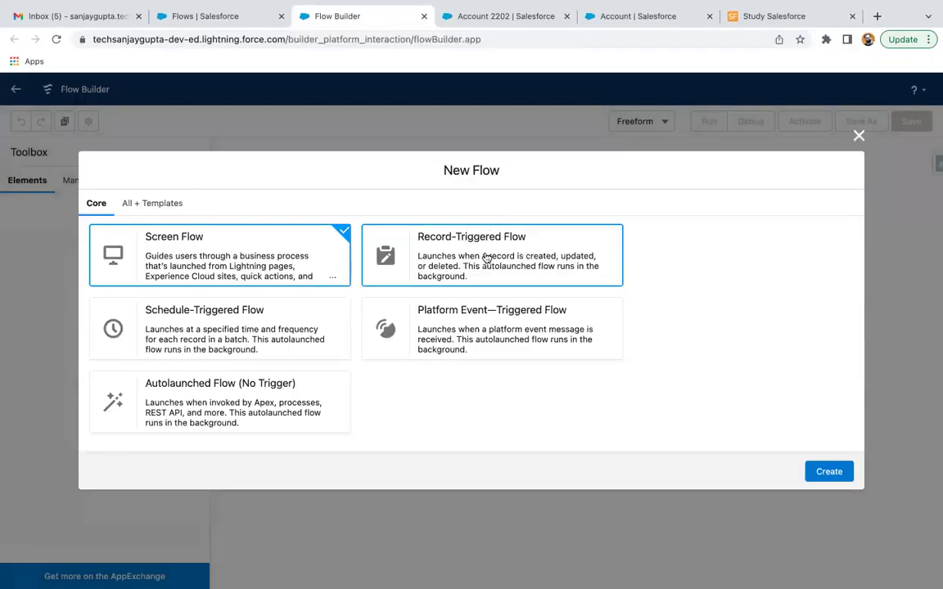
pyautogui.click(486, 257)
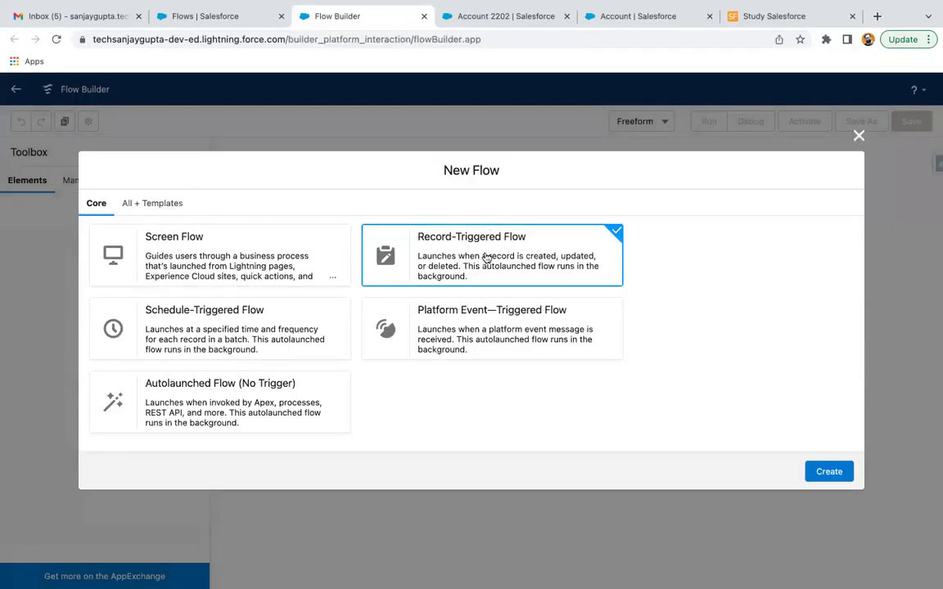
pyautogui.click(828, 471)
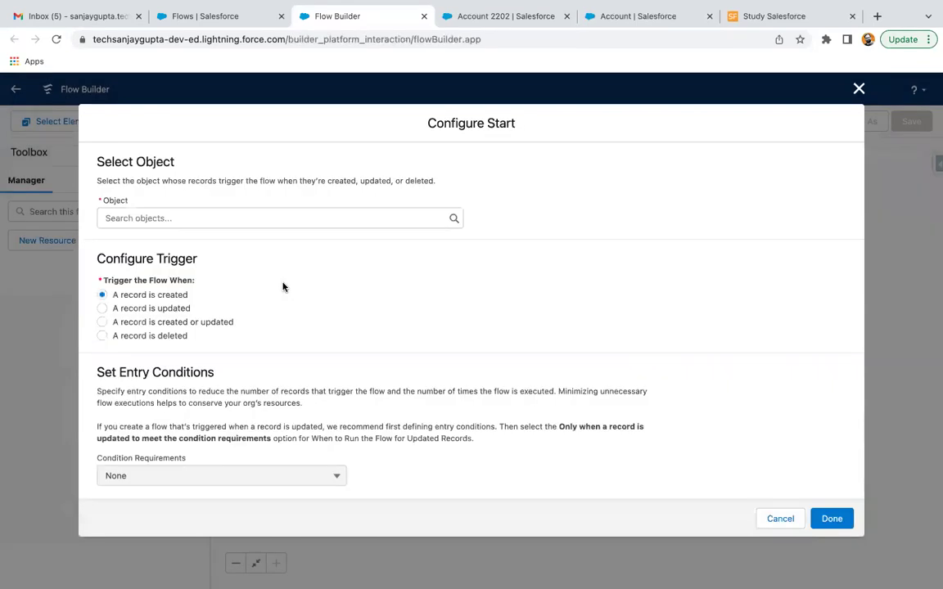
# - Set the flow's object to Account, triggered when a record is updated
pyautogui.click(137, 214)
pyautogui.write('account')
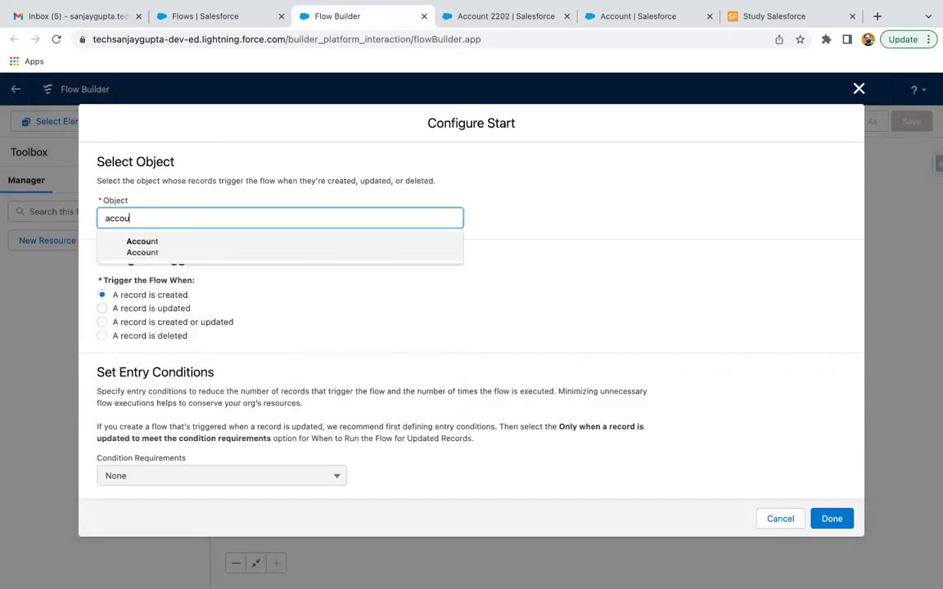
pyautogui.click(152, 250)
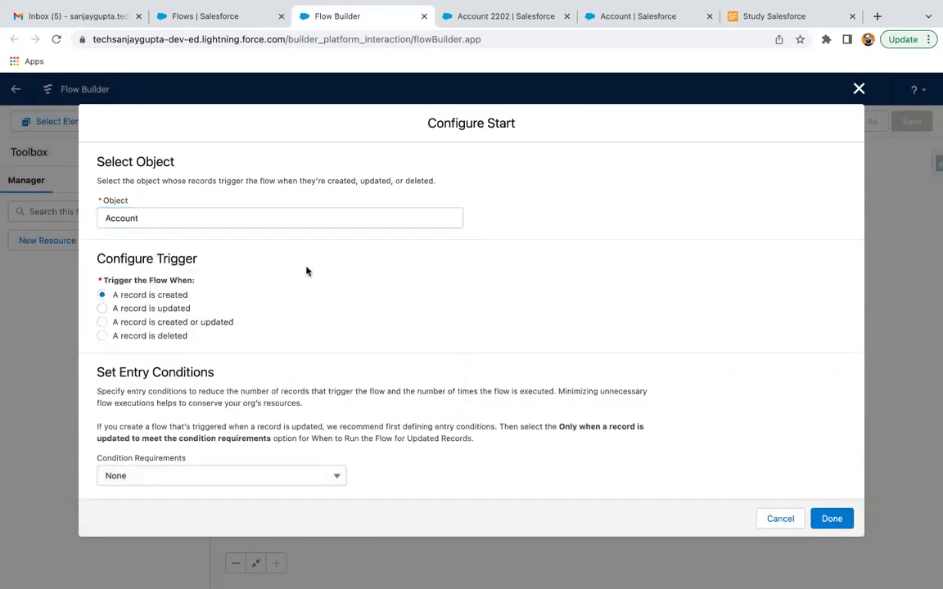
pyautogui.click(153, 310)
pyautogui.scroll(-2, 371, 270)
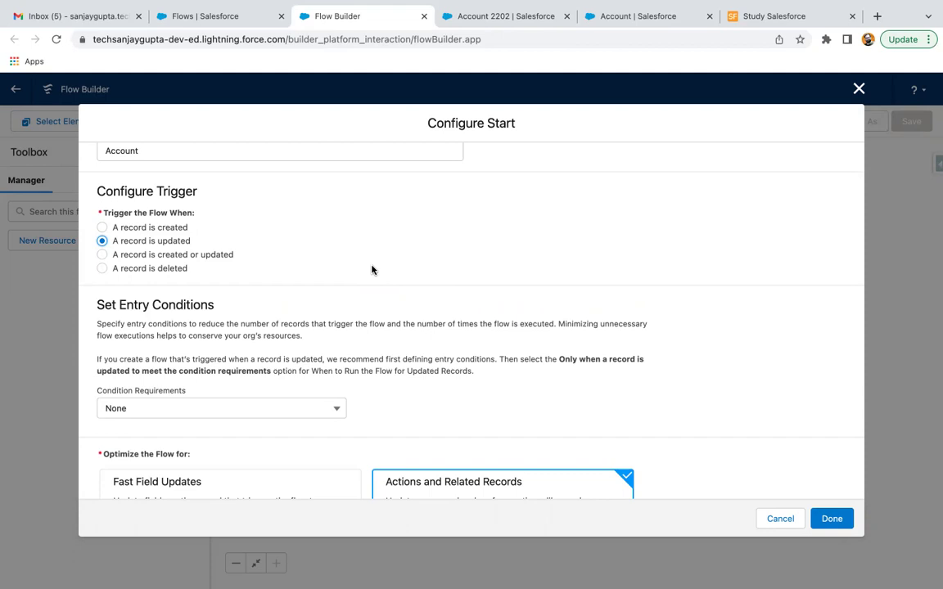
pyautogui.scroll(-2, 164, 278)
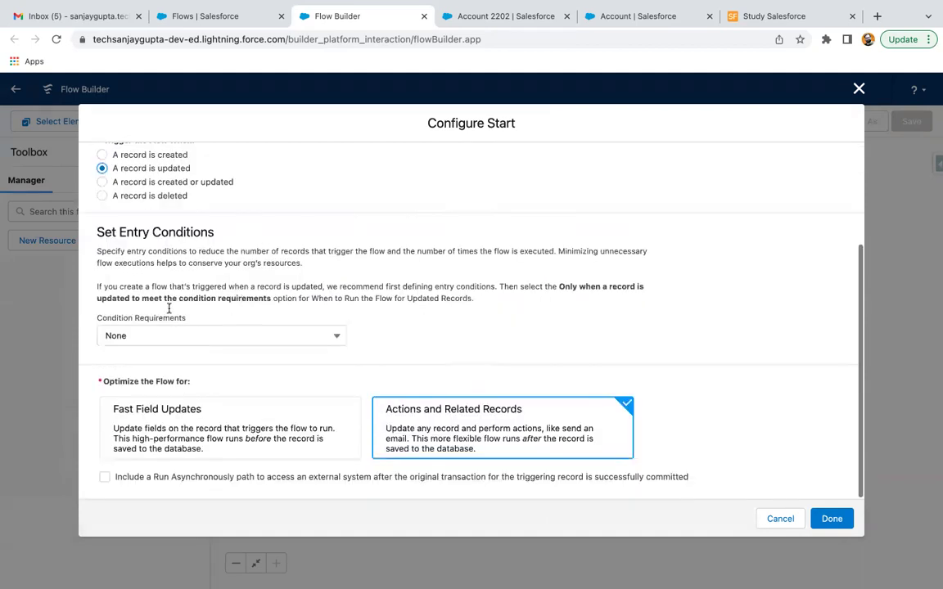
# - Require All Conditions Are Met, first adding CopyBillingToMailing__c Is Changed True
pyautogui.click(139, 336)
pyautogui.click(137, 385)
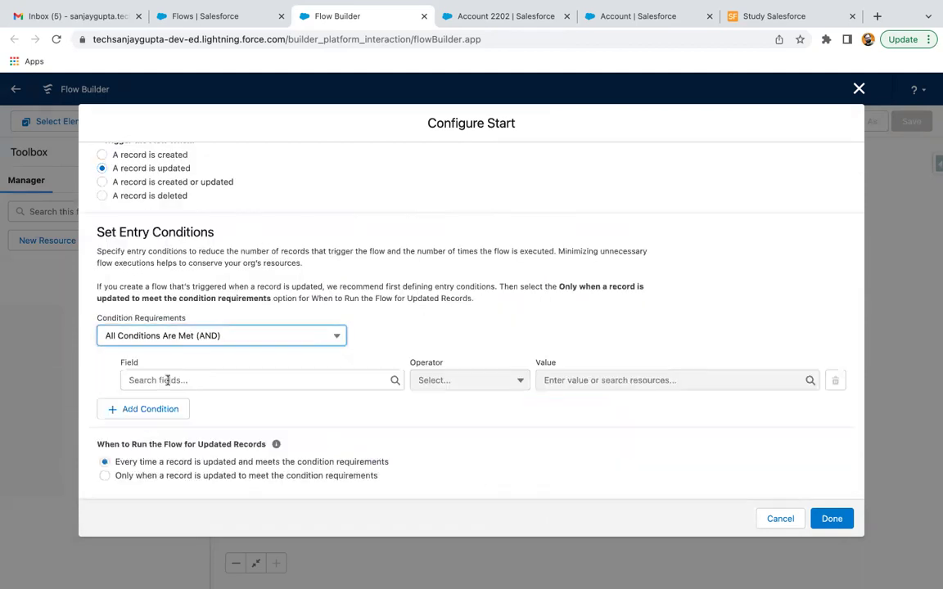
pyautogui.scroll(-2, 381, 334)
pyautogui.click(271, 304)
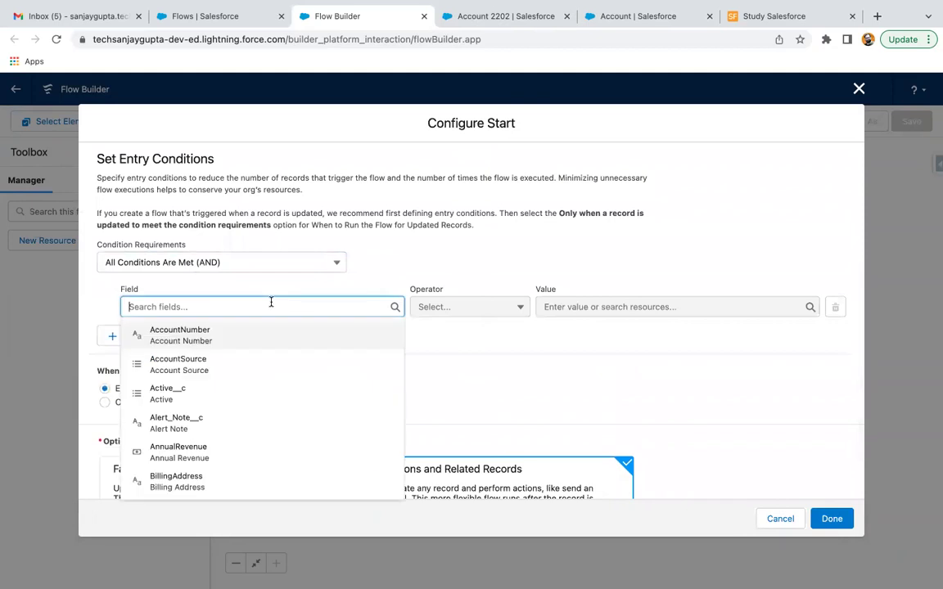
pyautogui.write('copy')
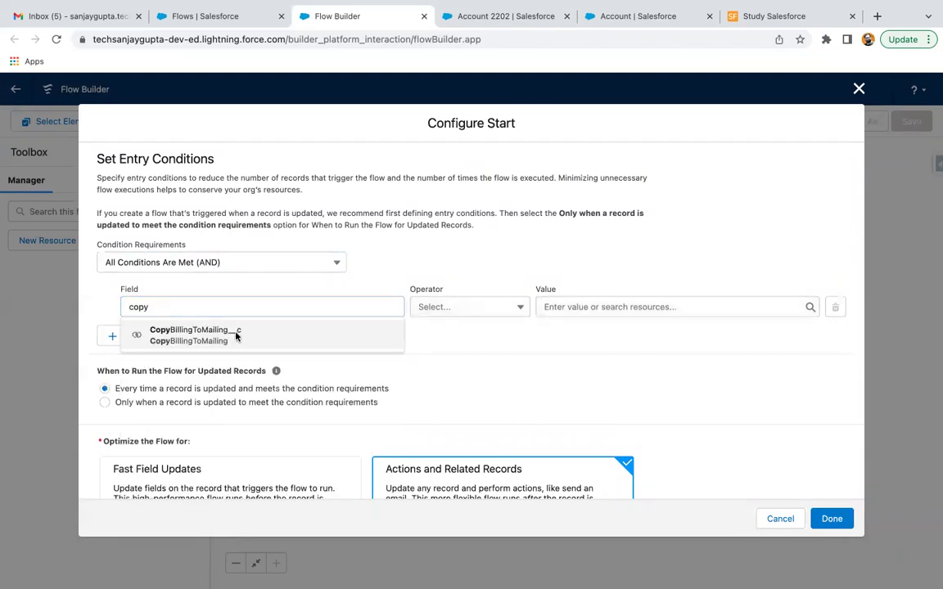
pyautogui.click(236, 332)
pyautogui.click(446, 307)
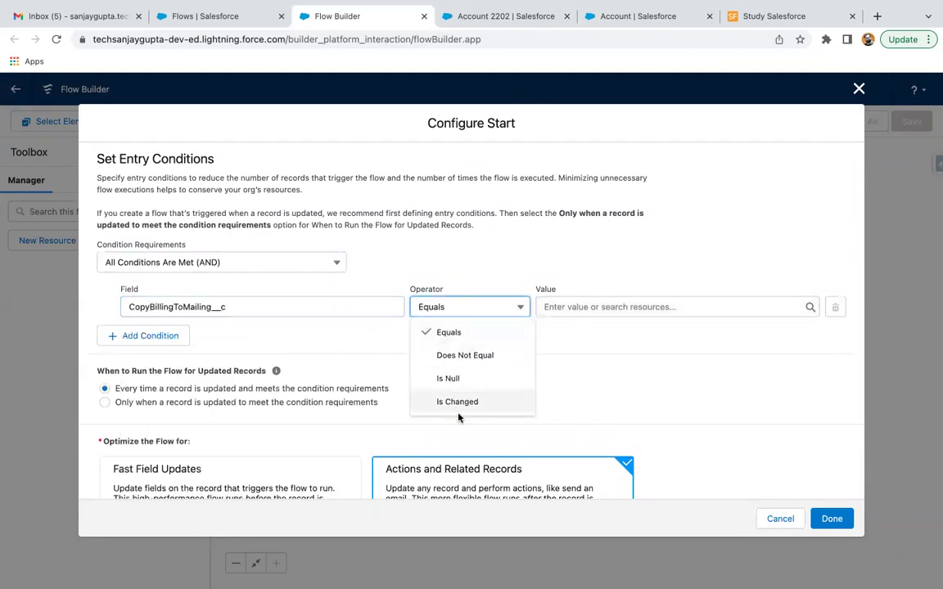
pyautogui.click(469, 399)
pyautogui.click(600, 311)
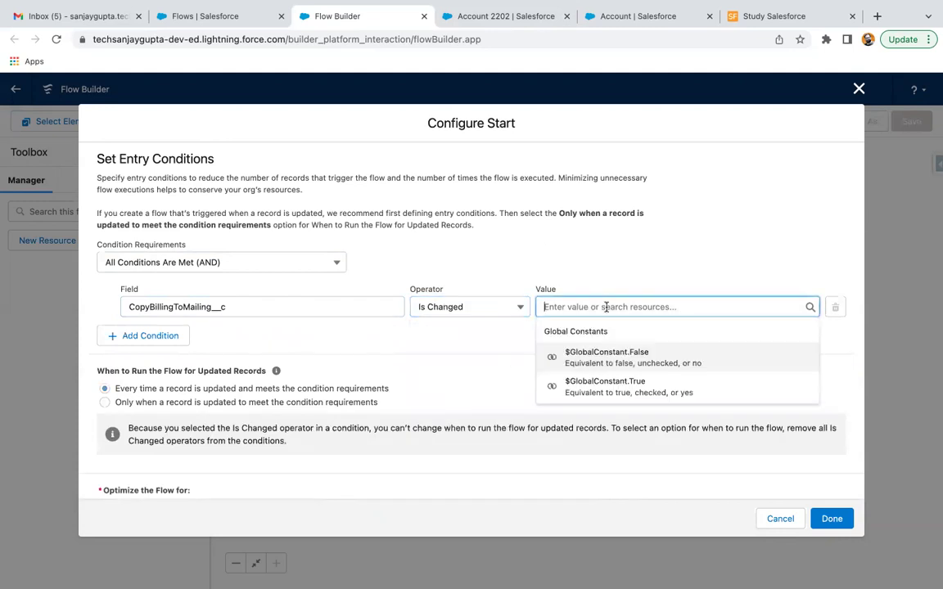
pyautogui.write('t.T')
pyautogui.write('rue')
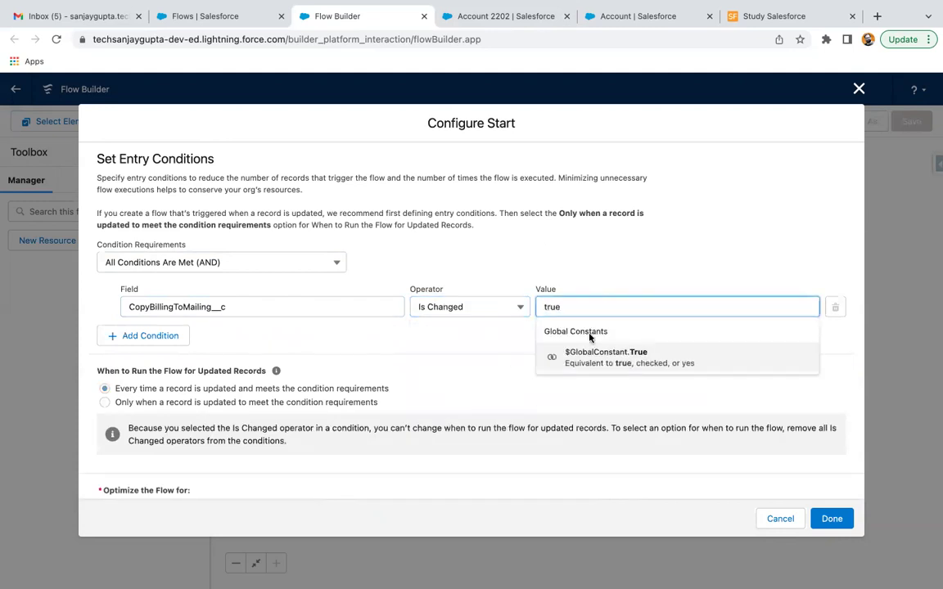
pyautogui.click(550, 353)
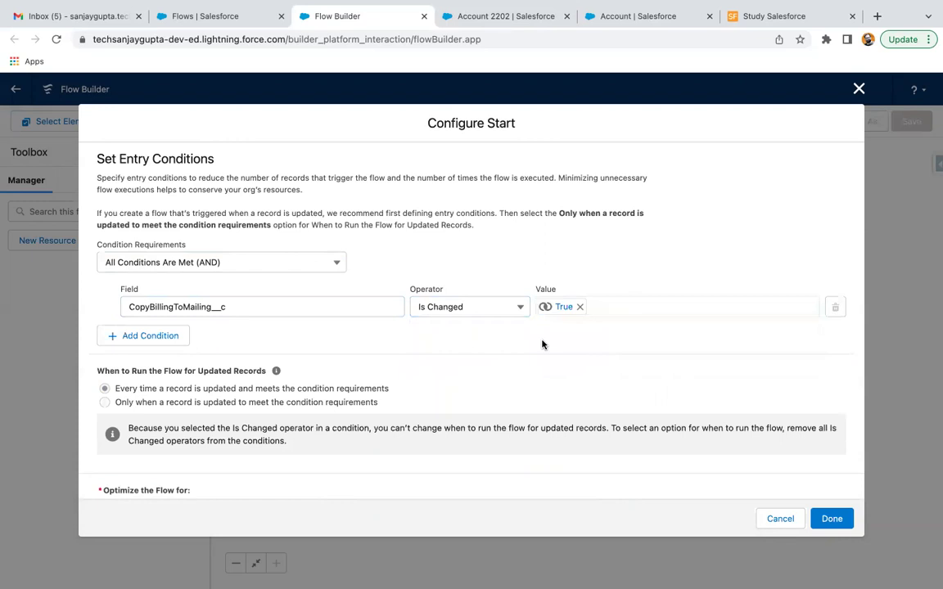
# - Add a second condition CopyBillingToMailing__c Equals True and finish the start configuration
pyautogui.click(183, 339)
pyautogui.click(189, 349)
pyautogui.write('copy')
pyautogui.click(176, 374)
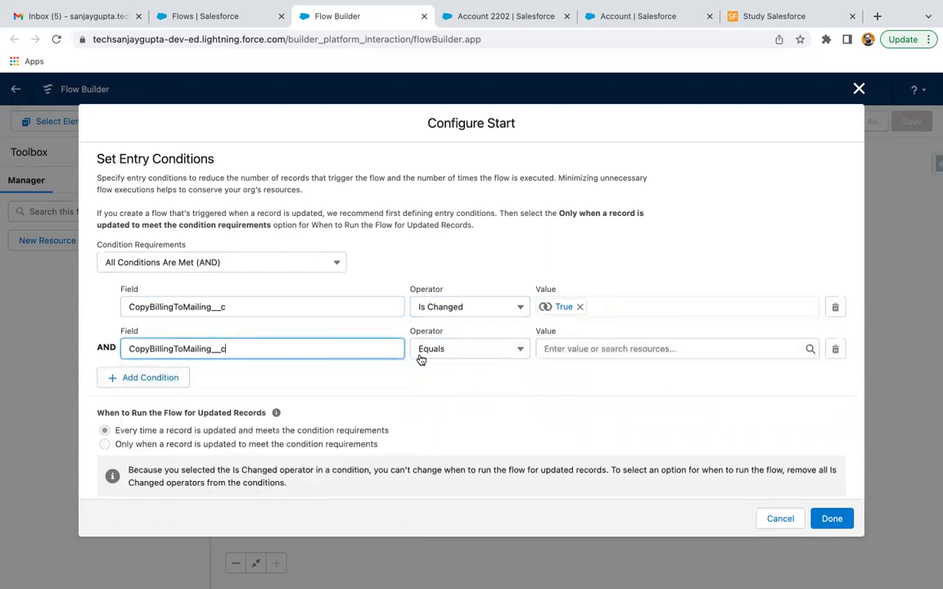
pyautogui.click(573, 349)
pyautogui.write('true')
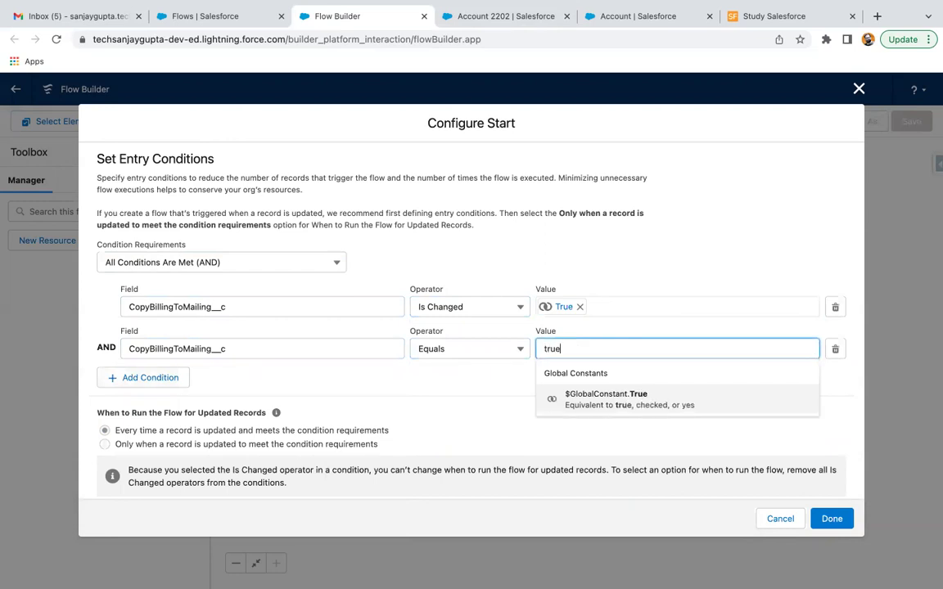
pyautogui.click(601, 401)
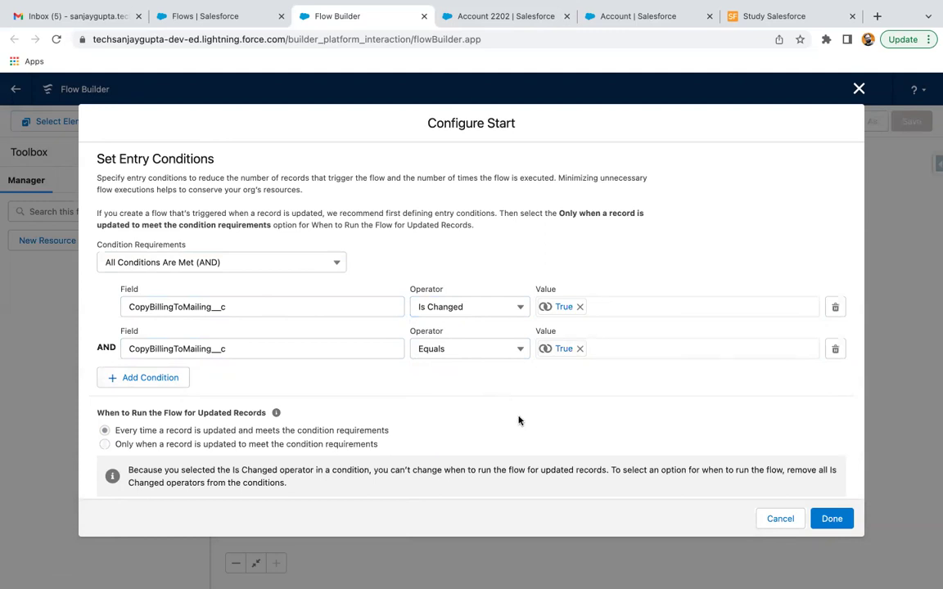
pyautogui.scroll(-1, 519, 421)
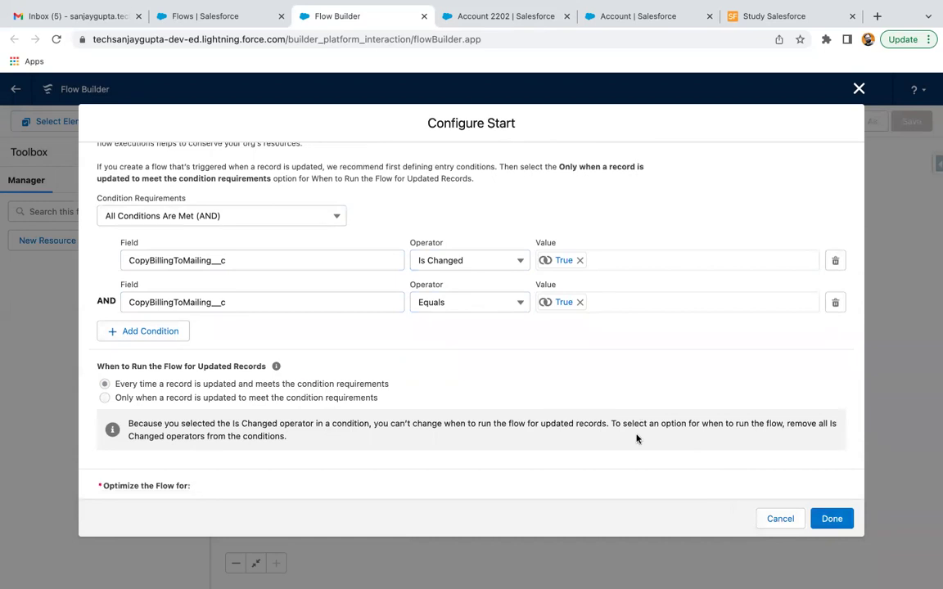
pyautogui.scroll(-2, 636, 438)
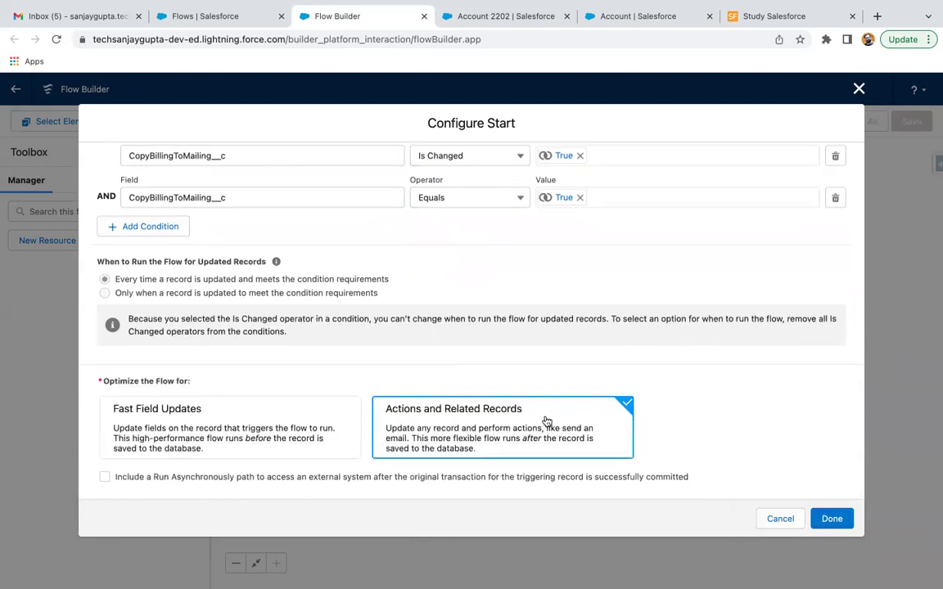
pyautogui.click(833, 519)
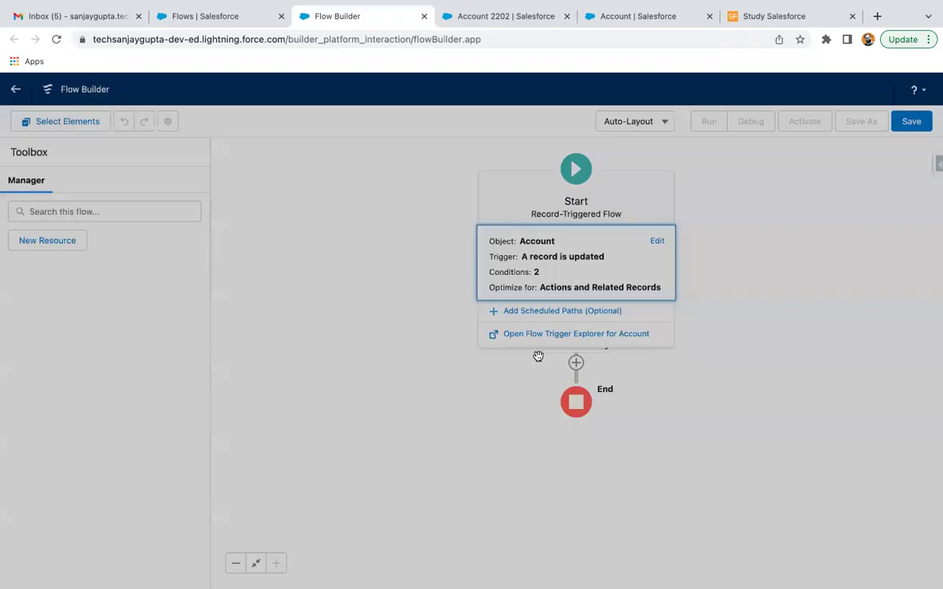
# - Add an Update Records element after Start labelled 'Update Contacts'
pyautogui.moveTo(625, 233); pyautogui.dragTo(506, 262)
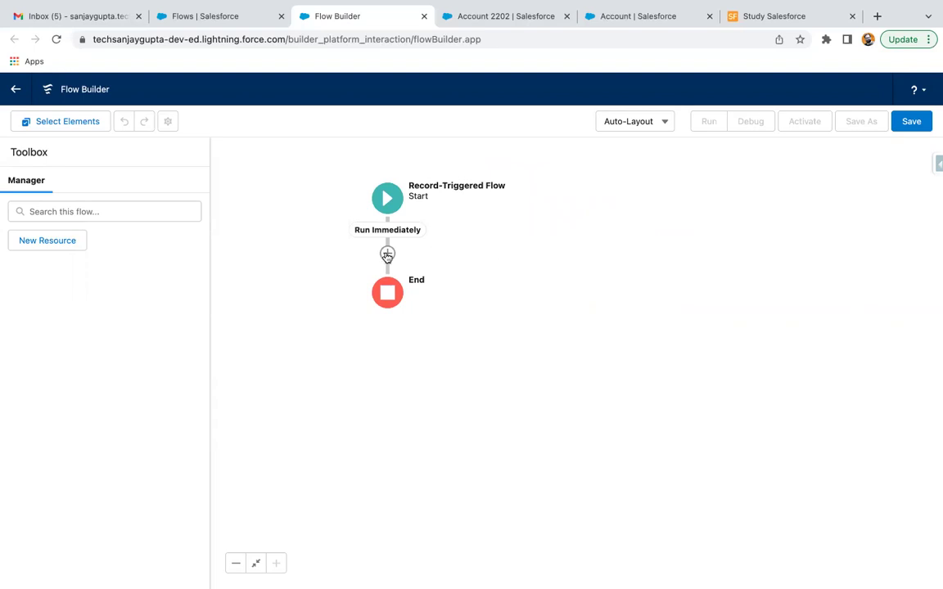
pyautogui.click(387, 253)
pyautogui.scroll(-1, 393, 389)
pyautogui.scroll(-6, 393, 388)
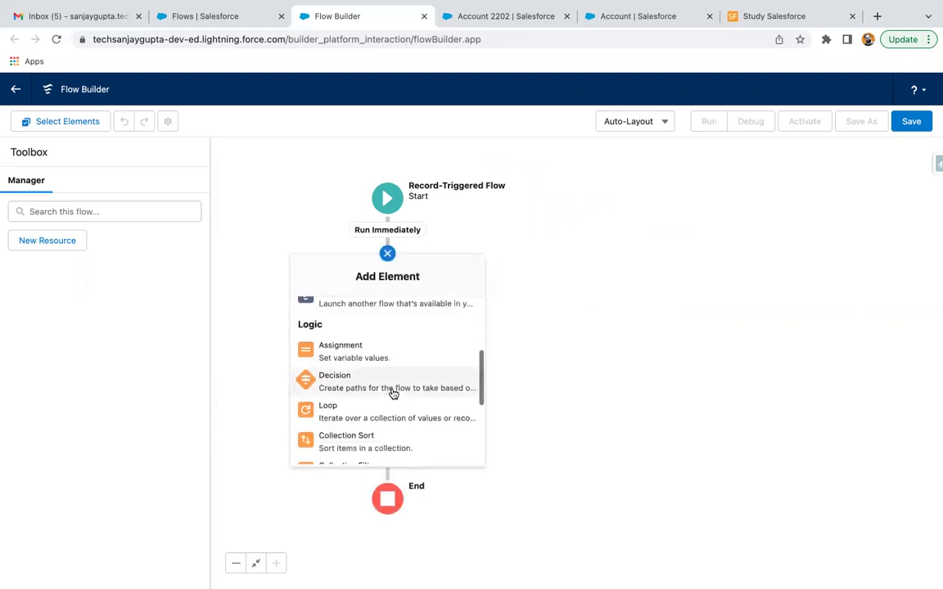
pyautogui.click(358, 386)
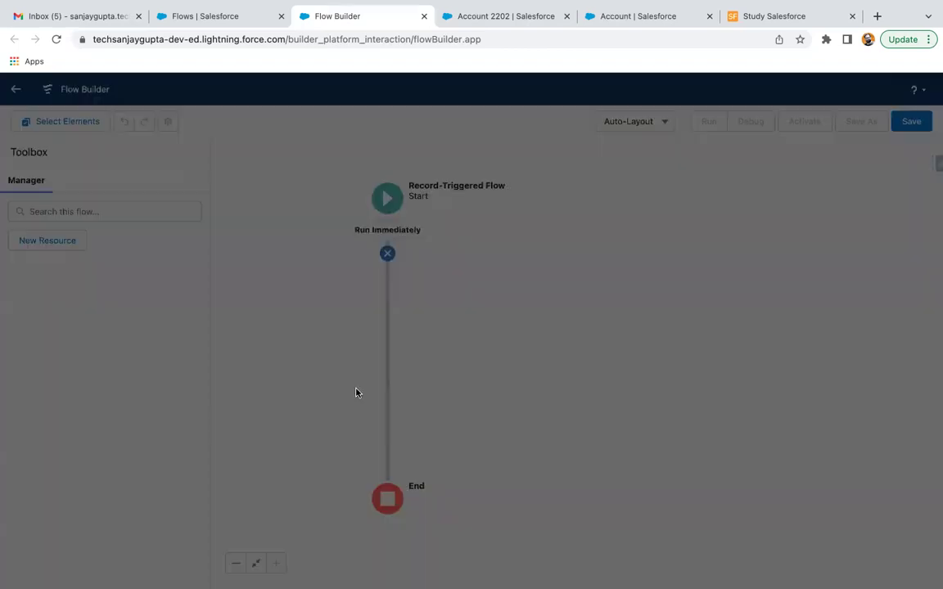
pyautogui.write('Update Contacts')
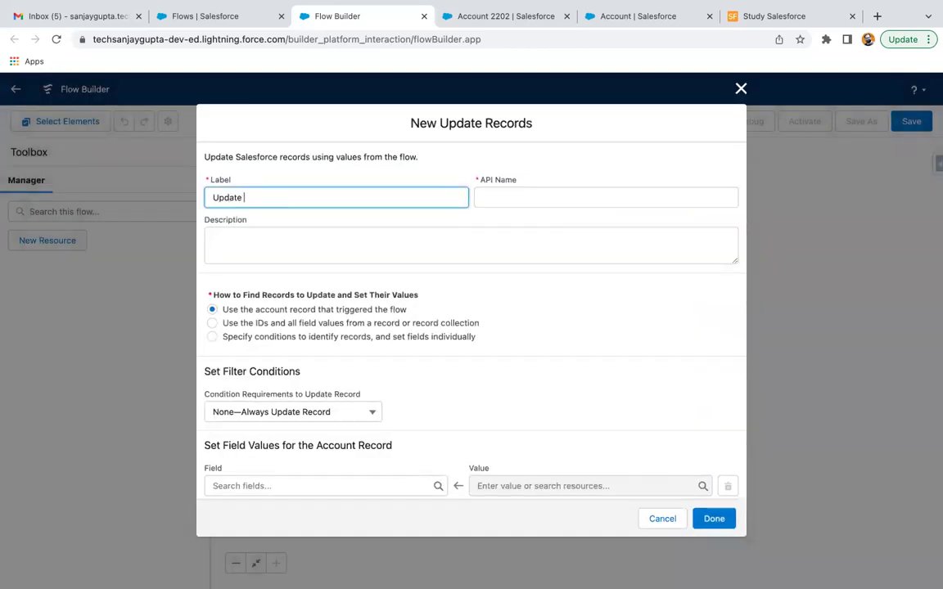
pyautogui.click(524, 283)
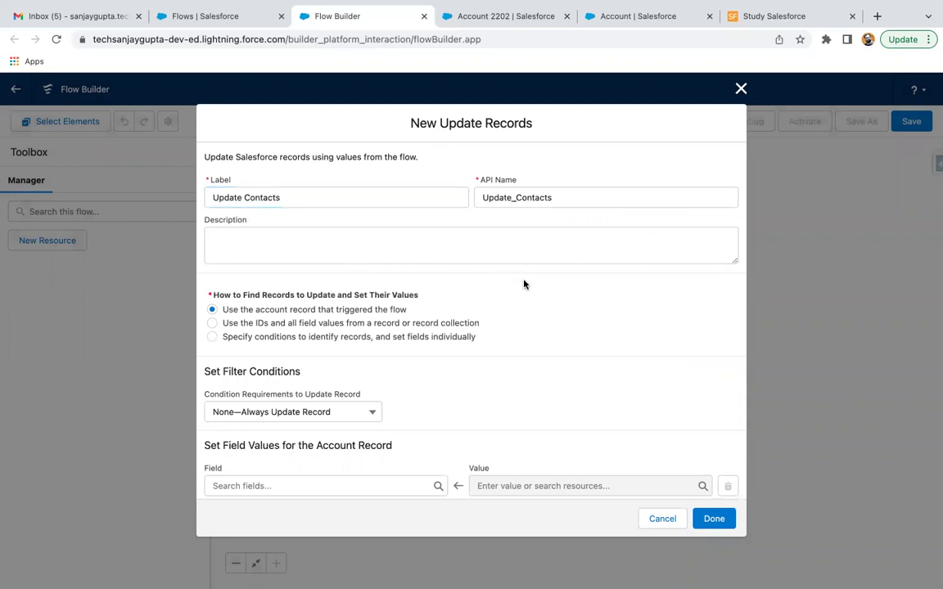
pyautogui.scroll(-1, 414, 333)
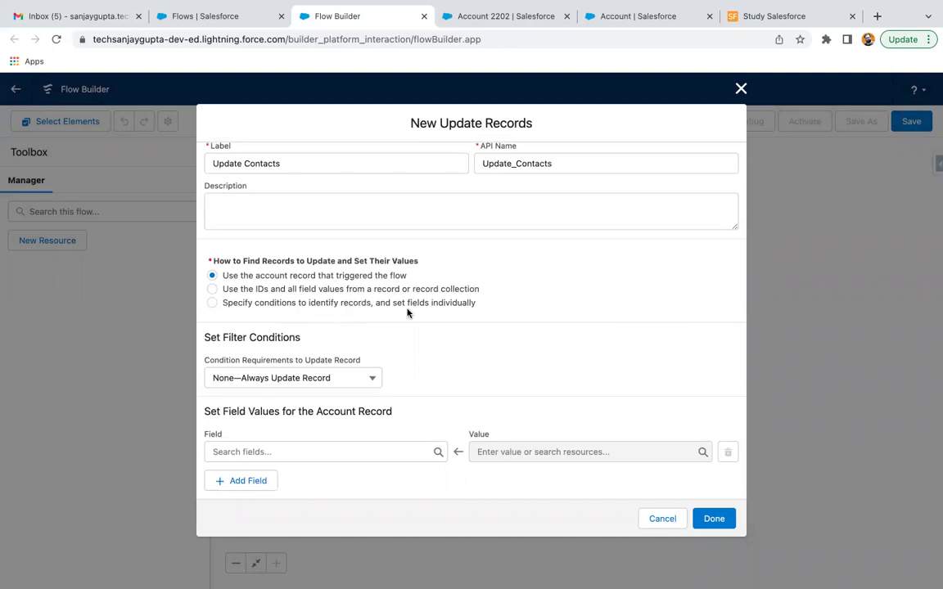
# - Have the element find records by conditions on the Contact object
pyautogui.click(213, 305)
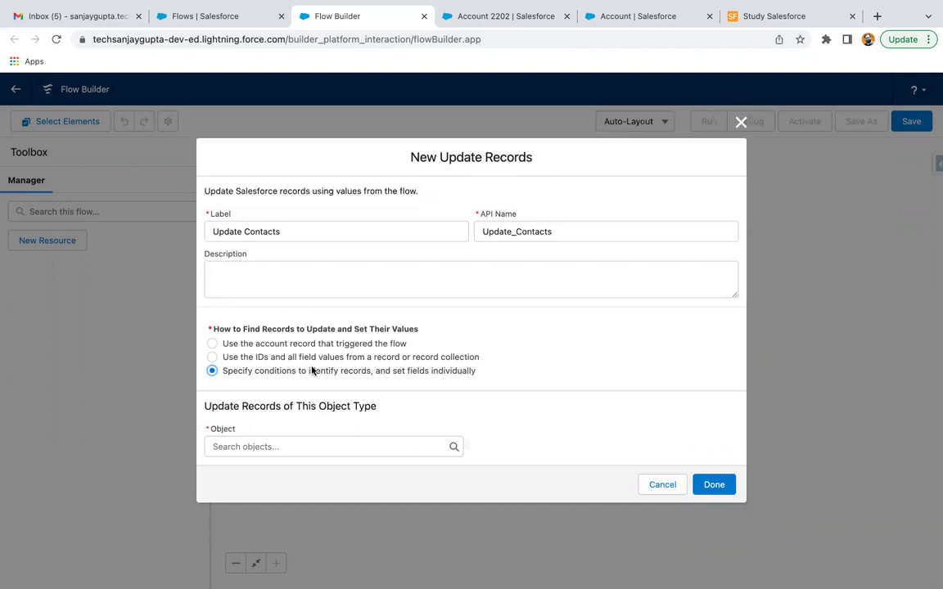
pyautogui.click(282, 442)
pyautogui.write('contact')
pyautogui.click(284, 328)
pyautogui.scroll(-3, 565, 371)
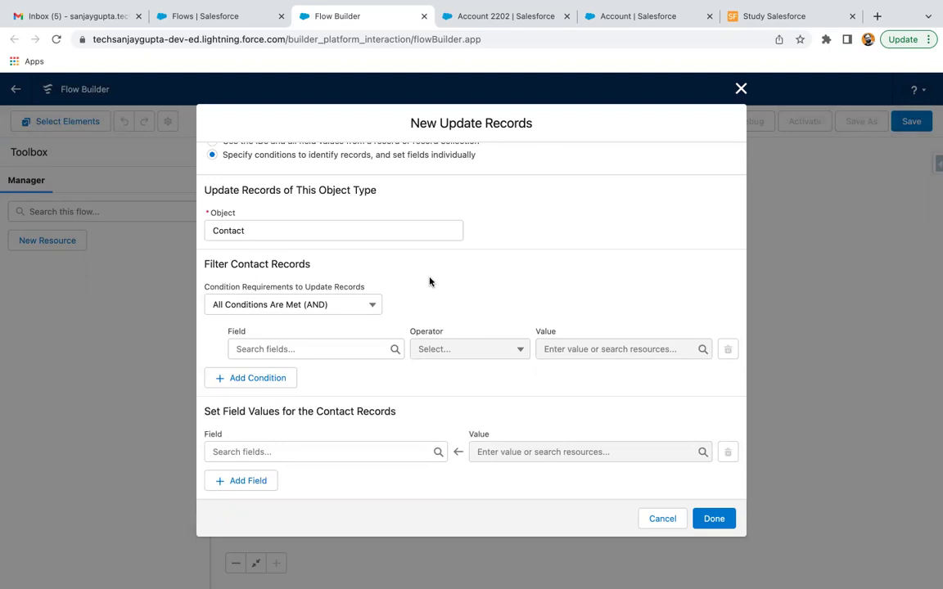
# - Filter contacts where AccountId Equals {!$Record.Id}
pyautogui.click(276, 347)
pyautogui.write('acc')
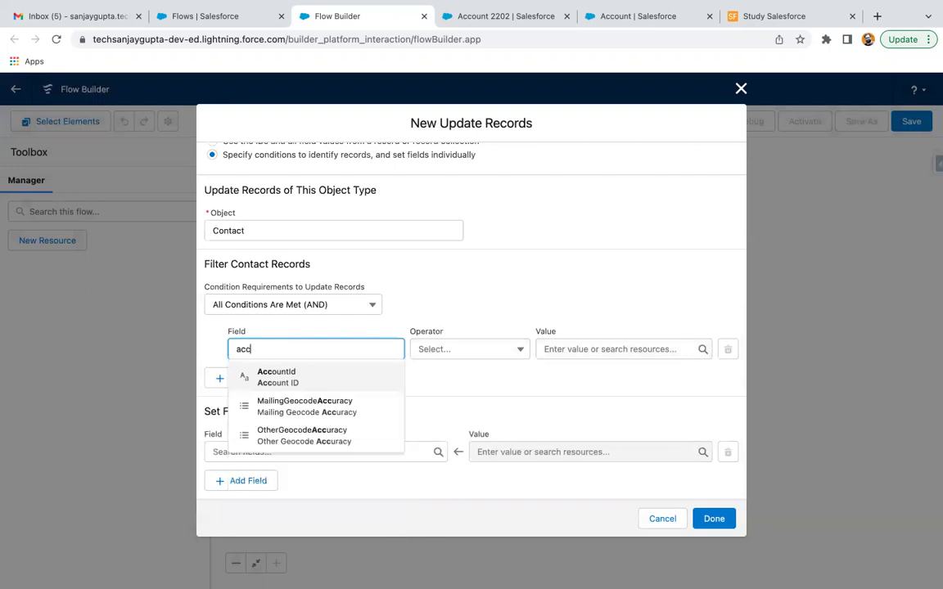
pyautogui.click(307, 377)
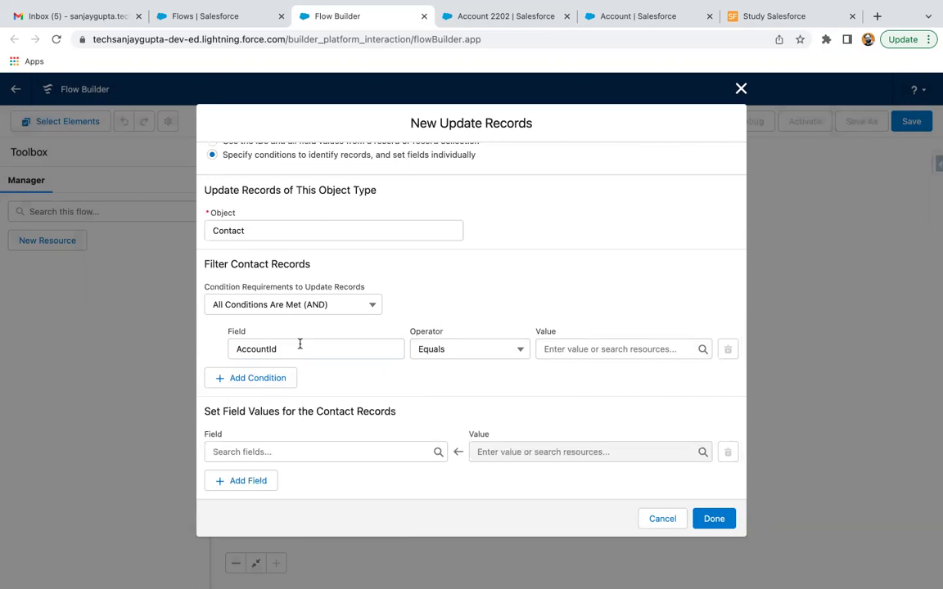
pyautogui.click(579, 350)
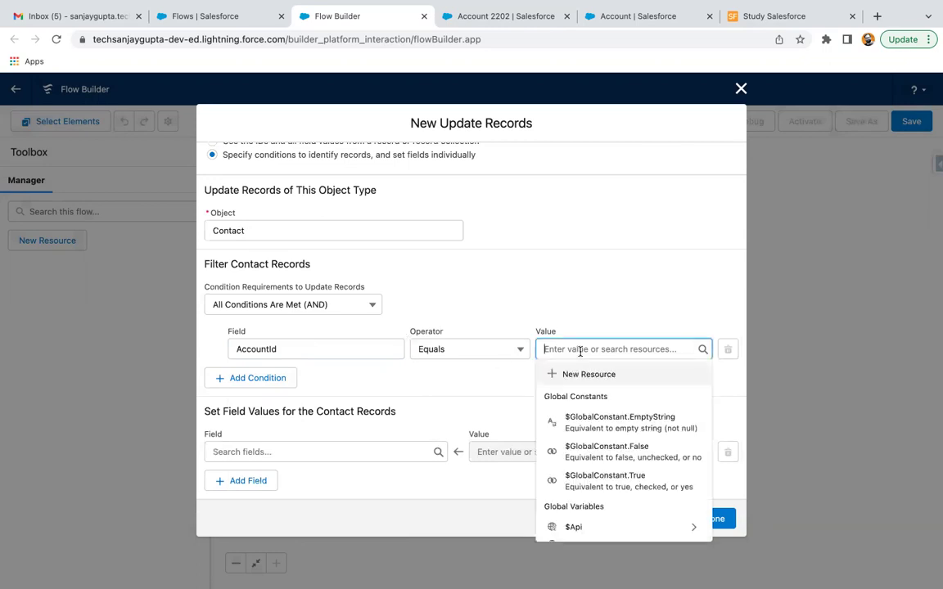
pyautogui.write('reco')
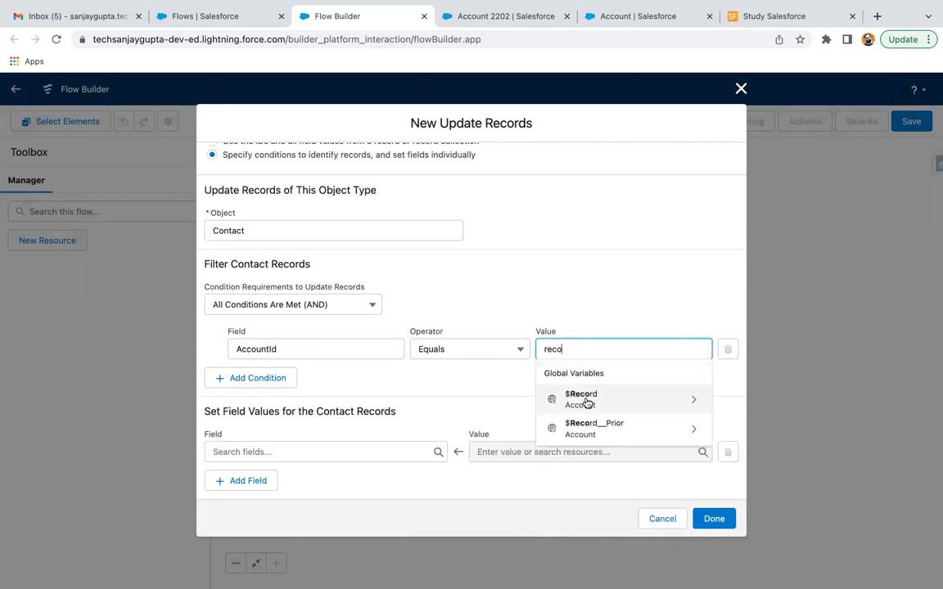
pyautogui.click(587, 400)
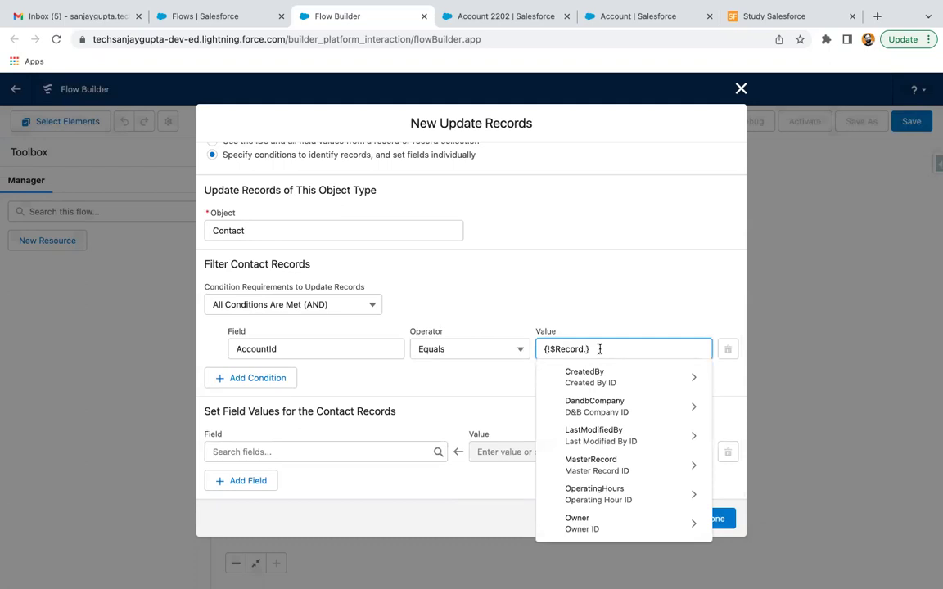
pyautogui.write('id')
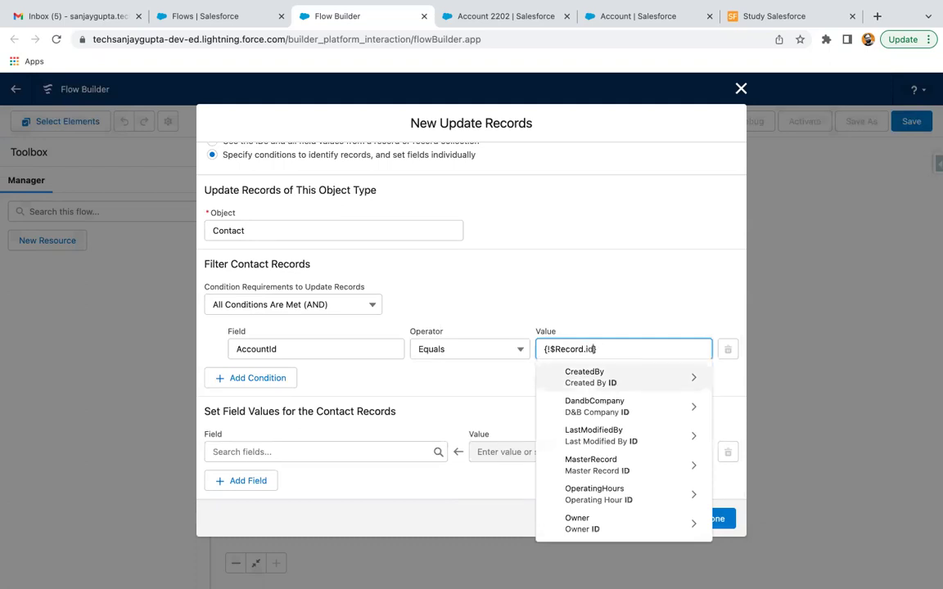
pyautogui.scroll(-3, 585, 442)
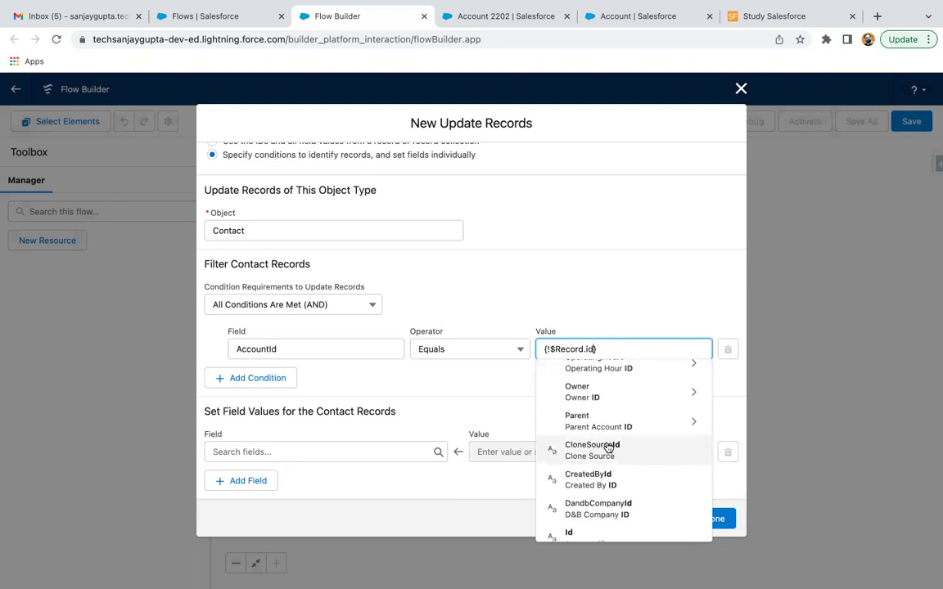
pyautogui.scroll(-3, 607, 448)
pyautogui.click(600, 388)
pyautogui.click(631, 384)
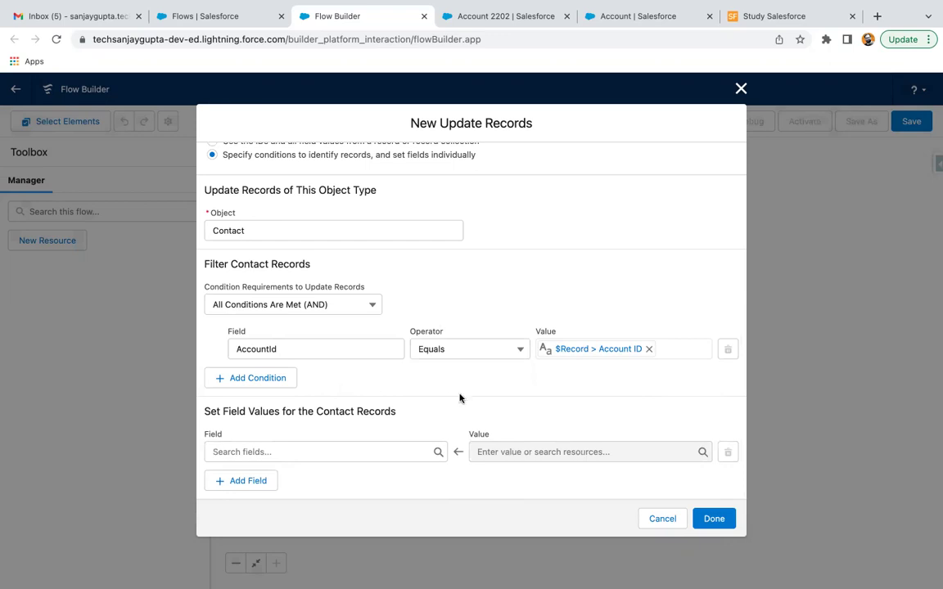
# - Set Contact MailingCity from {!$Record.BillingCity}
pyautogui.click(289, 453)
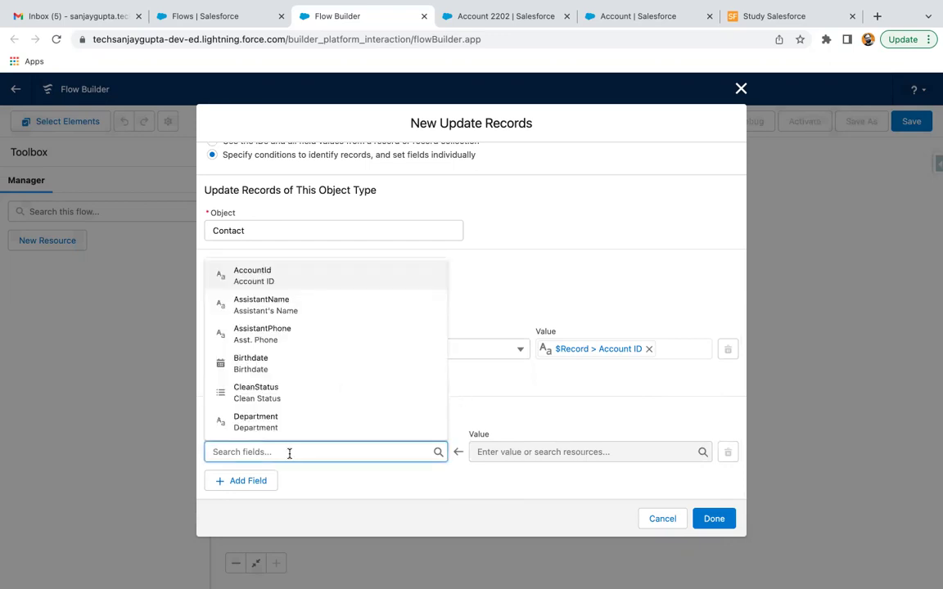
pyautogui.write('mail')
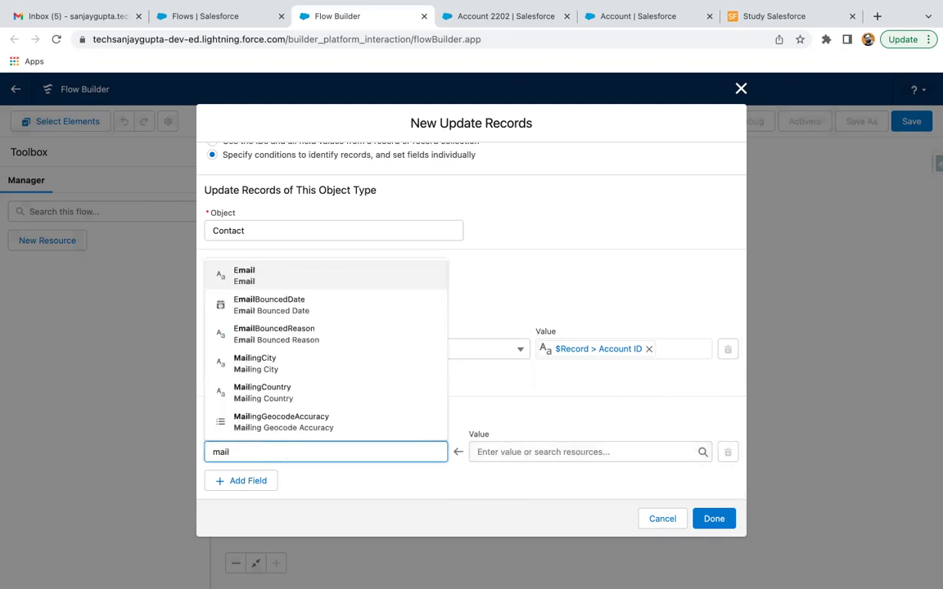
pyautogui.click(301, 364)
pyautogui.click(543, 452)
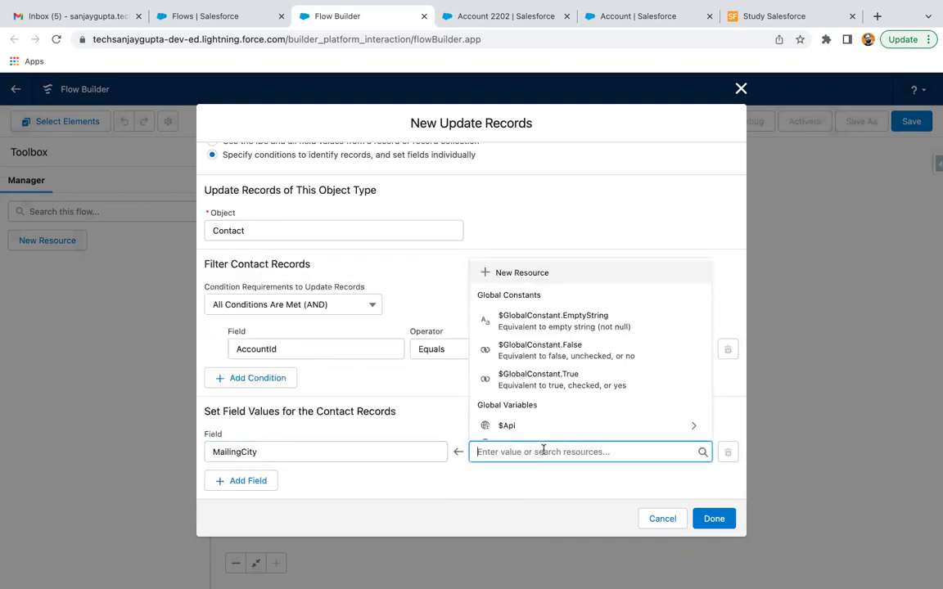
pyautogui.write('reco')
pyautogui.click(541, 394)
pyautogui.write('bill')
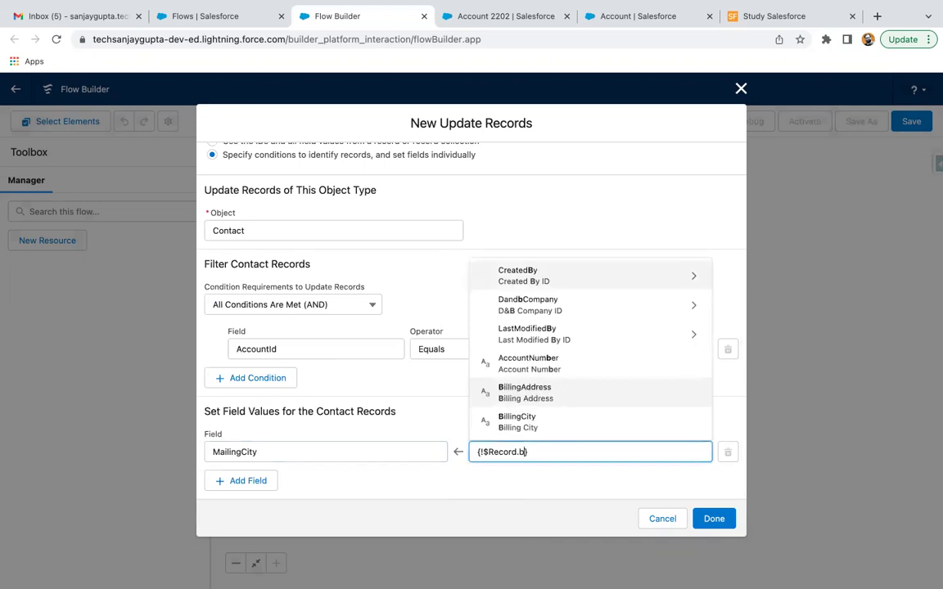
pyautogui.click(536, 297)
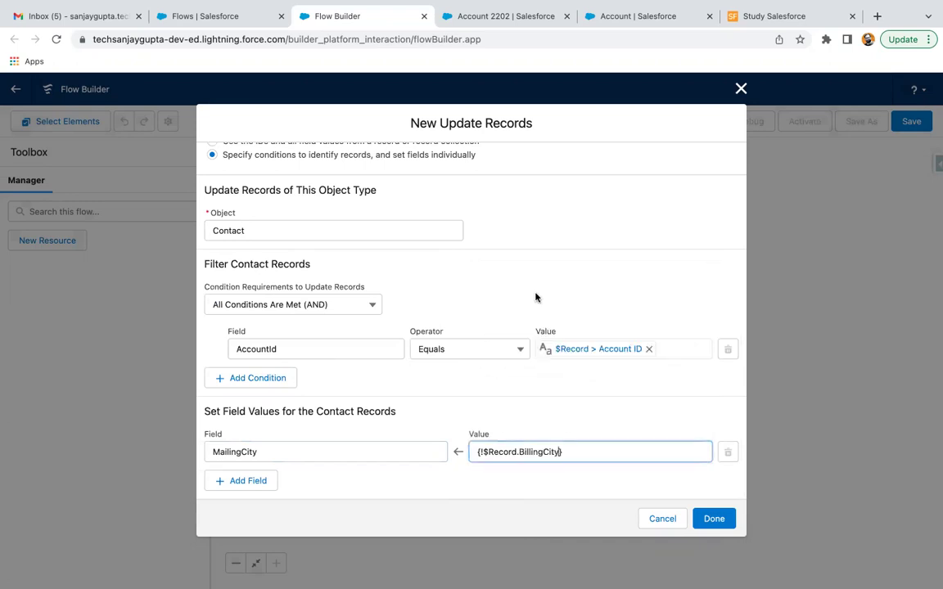
# - Add a row setting MailingCountry from {!$Record.BillingCountry}
pyautogui.click(242, 482)
pyautogui.click(265, 451)
pyautogui.write('mail')
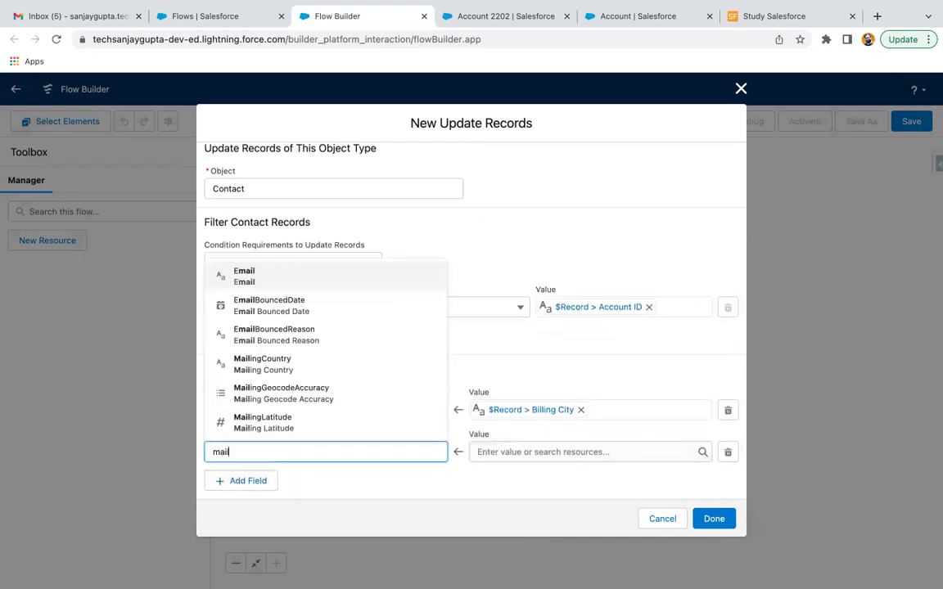
pyautogui.write('ning')
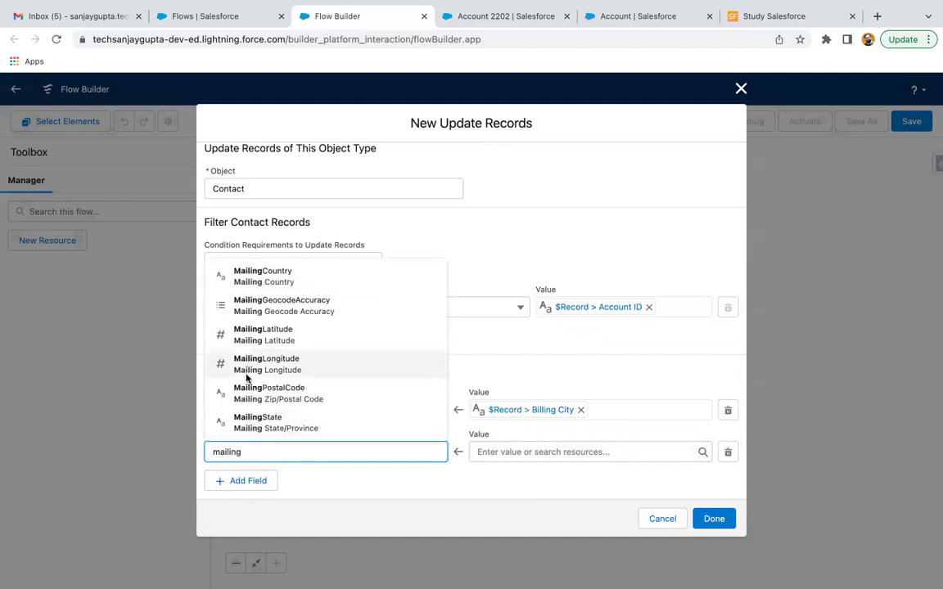
pyautogui.click(320, 272)
pyautogui.click(502, 453)
pyautogui.write('reco')
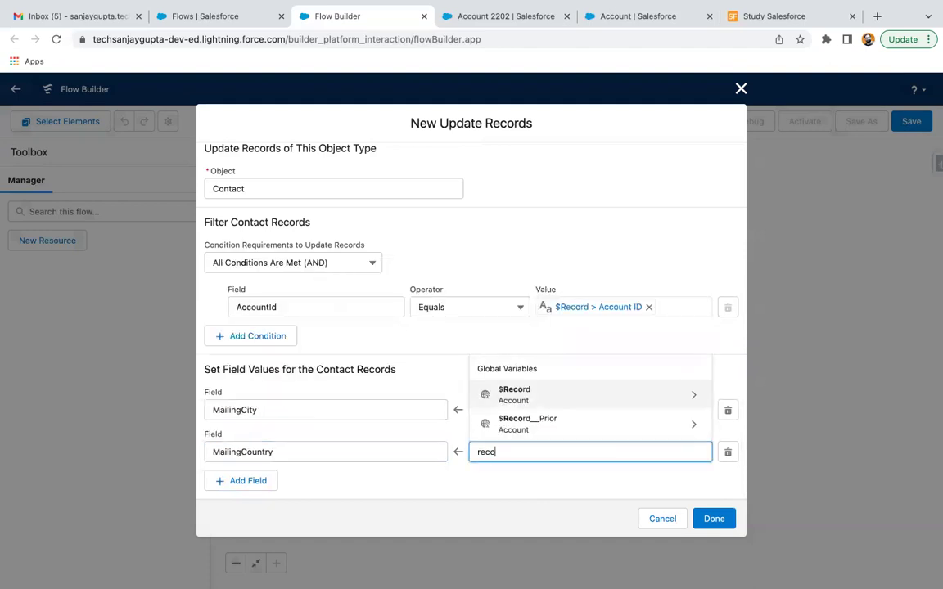
pyautogui.click(542, 394)
pyautogui.write('mai')
pyautogui.press('BackSpace')
pyautogui.press('BackSpace')
pyautogui.write('ailing')
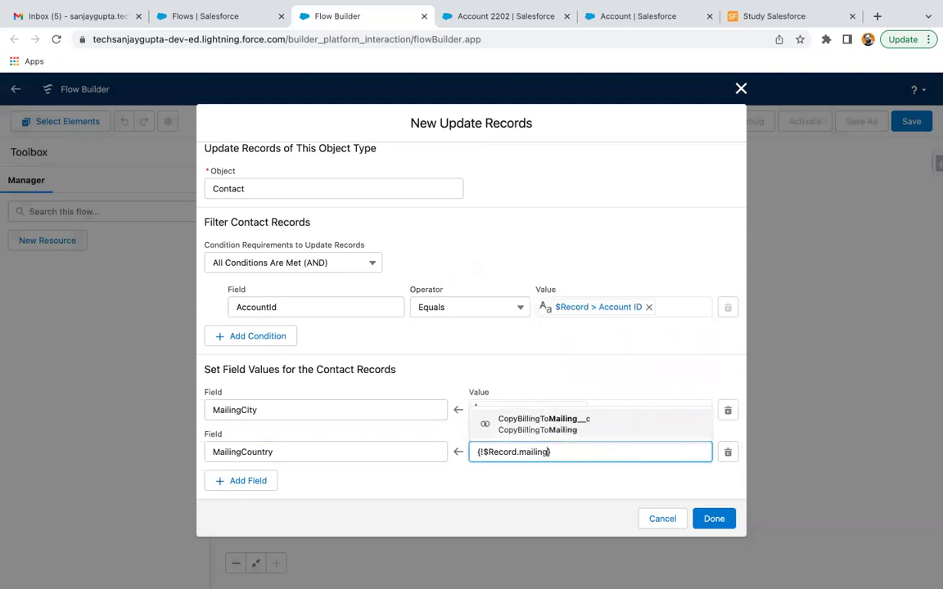
pyautogui.press('BackSpace')
pyautogui.press('BackSpace')
pyautogui.press('BackSpace')
pyautogui.press('BackSpace')
pyautogui.press('BackSpace')
pyautogui.write('bill')
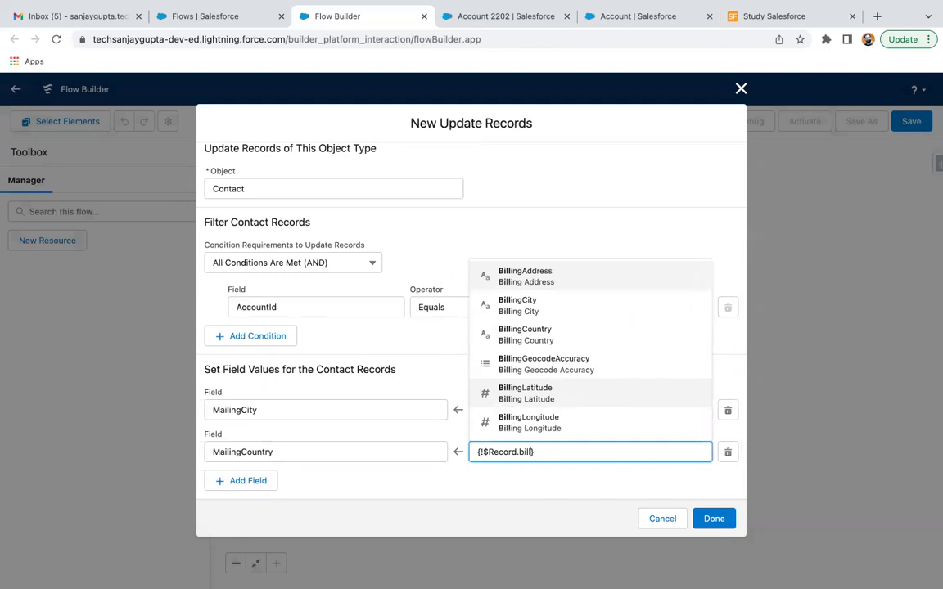
pyautogui.click(554, 336)
# - Add a row setting MailingPostalCode from {!$Record.BillingPostalCode}
pyautogui.click(260, 485)
pyautogui.scroll(-1, 260, 485)
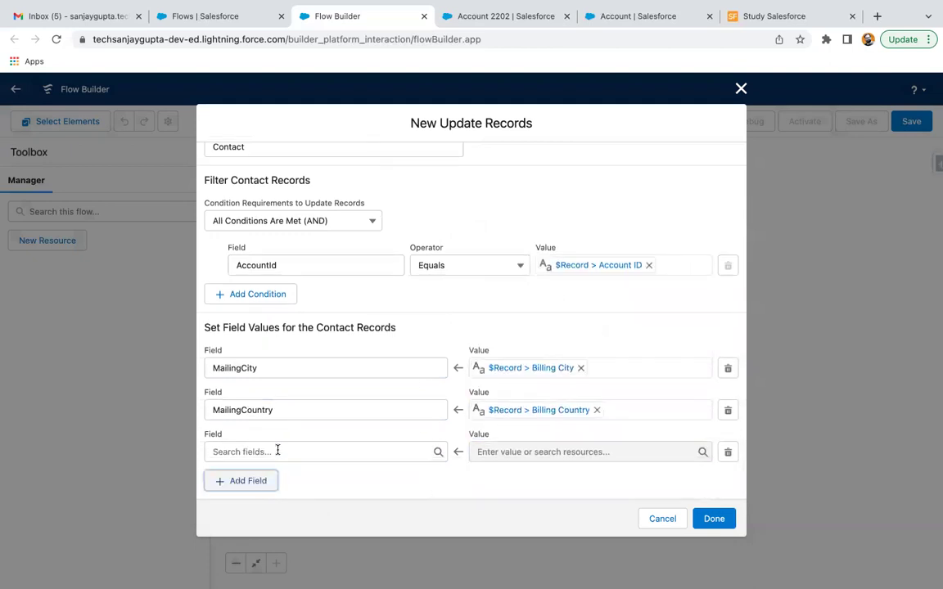
pyautogui.click(276, 449)
pyautogui.write('mail')
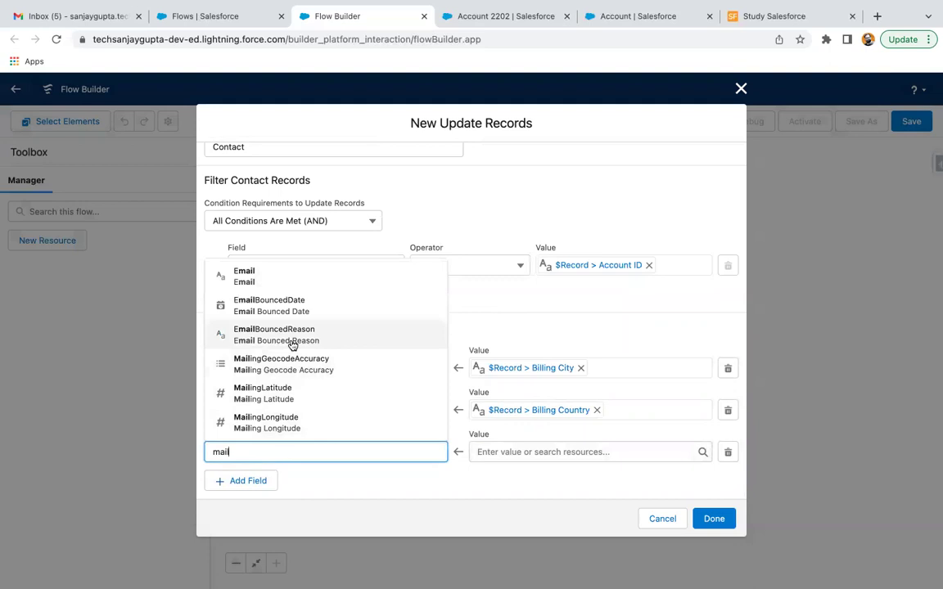
pyautogui.scroll(-1, 293, 342)
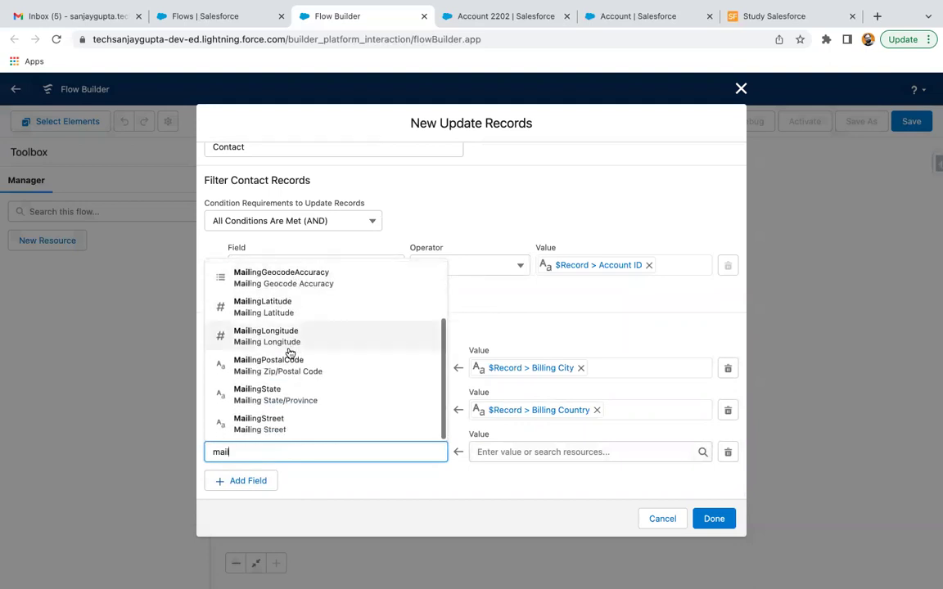
pyautogui.click(284, 365)
pyautogui.click(526, 450)
pyautogui.write('reco')
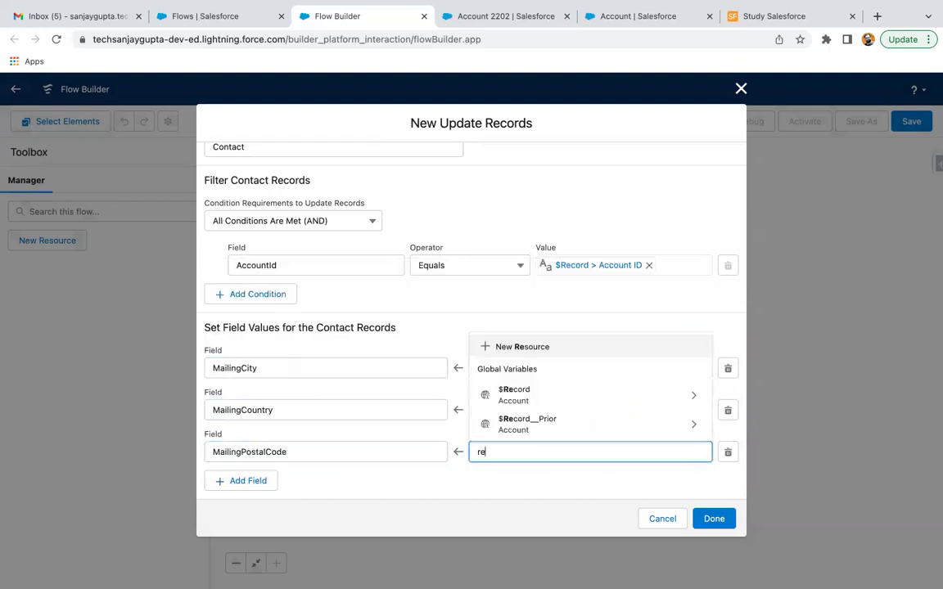
pyautogui.click(517, 395)
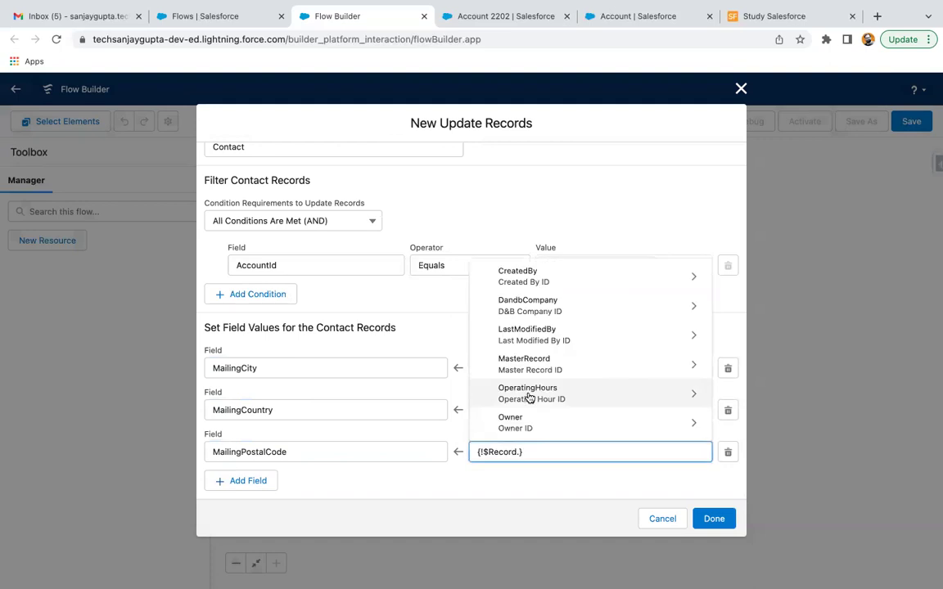
pyautogui.write('bill')
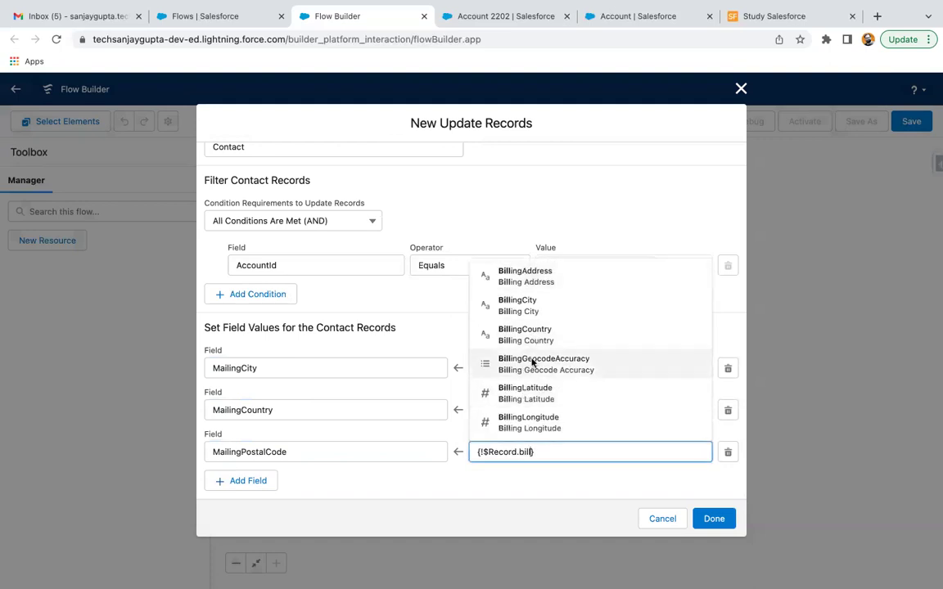
pyautogui.scroll(-3, 531, 362)
pyautogui.click(550, 358)
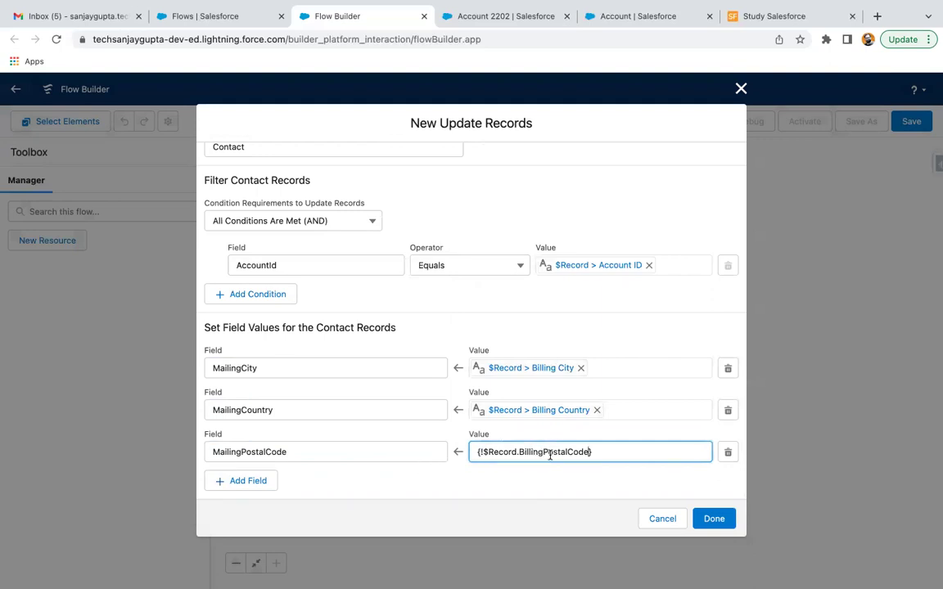
pyautogui.click(248, 481)
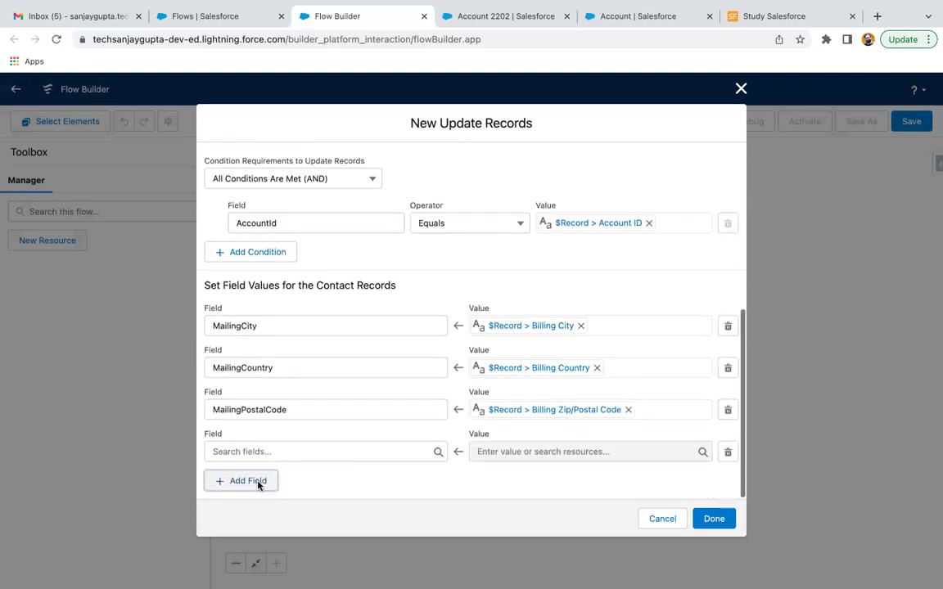
# - Set Contact MailingState from {!$Record.BillingState}
pyautogui.click(276, 447)
pyautogui.write('mail')
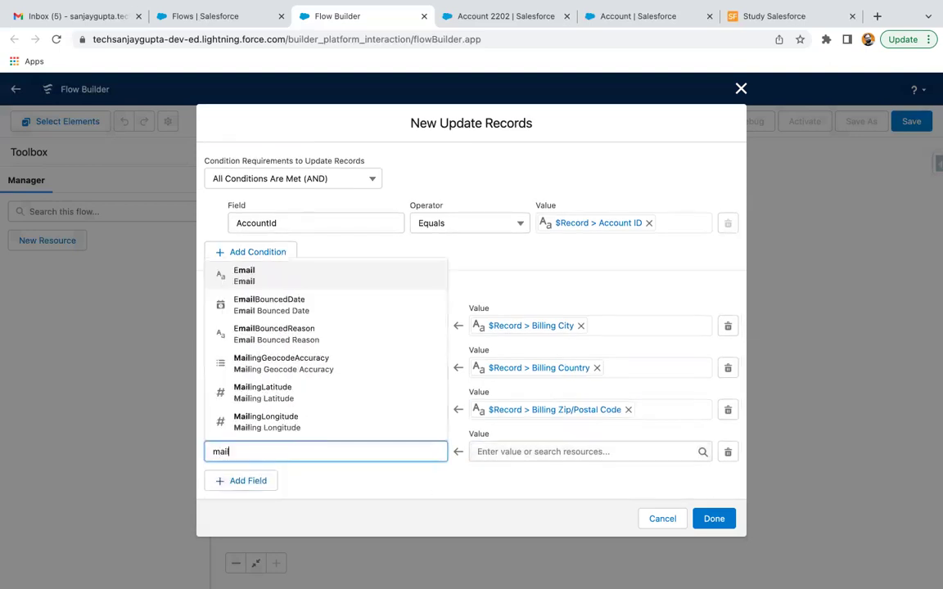
pyautogui.scroll(-2, 294, 399)
pyautogui.click(276, 399)
pyautogui.click(507, 451)
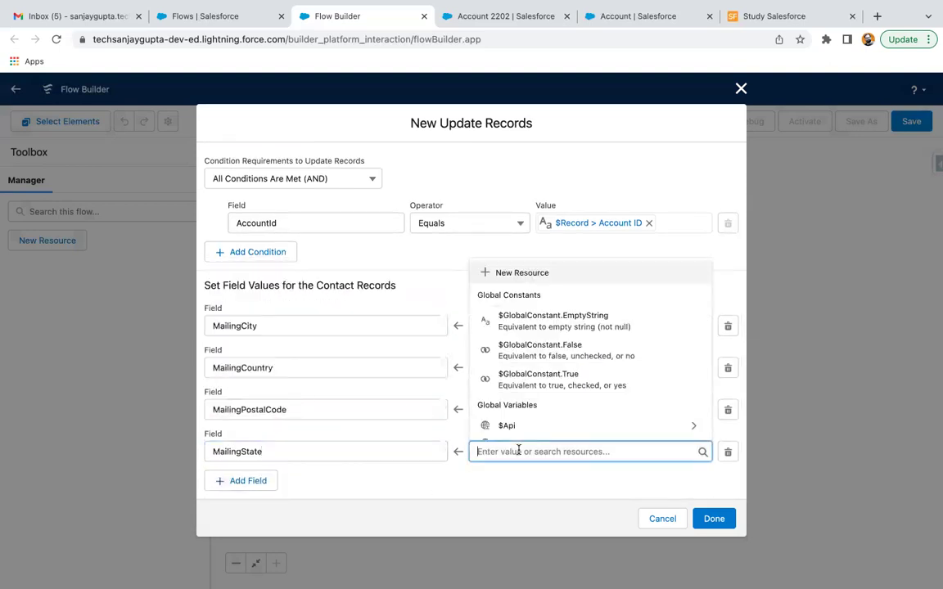
pyautogui.write('reco')
pyautogui.click(540, 394)
pyautogui.write('state')
pyautogui.click(537, 394)
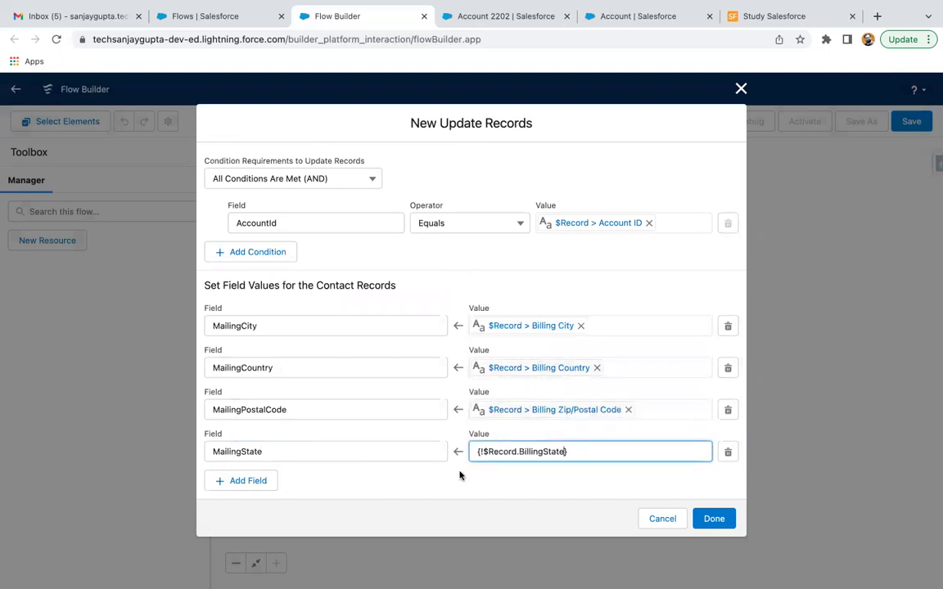
# - Add a row setting MailingStreet from {!$Record.BillingStreet}
pyautogui.click(237, 481)
pyautogui.scroll(-1, 235, 484)
pyautogui.click(250, 451)
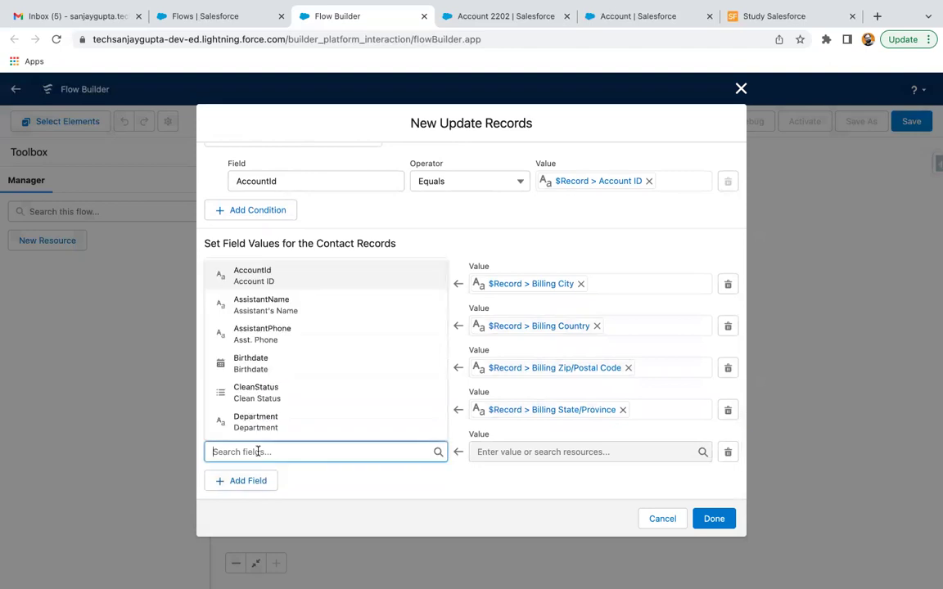
pyautogui.write('mail')
pyautogui.scroll(-1, 280, 421)
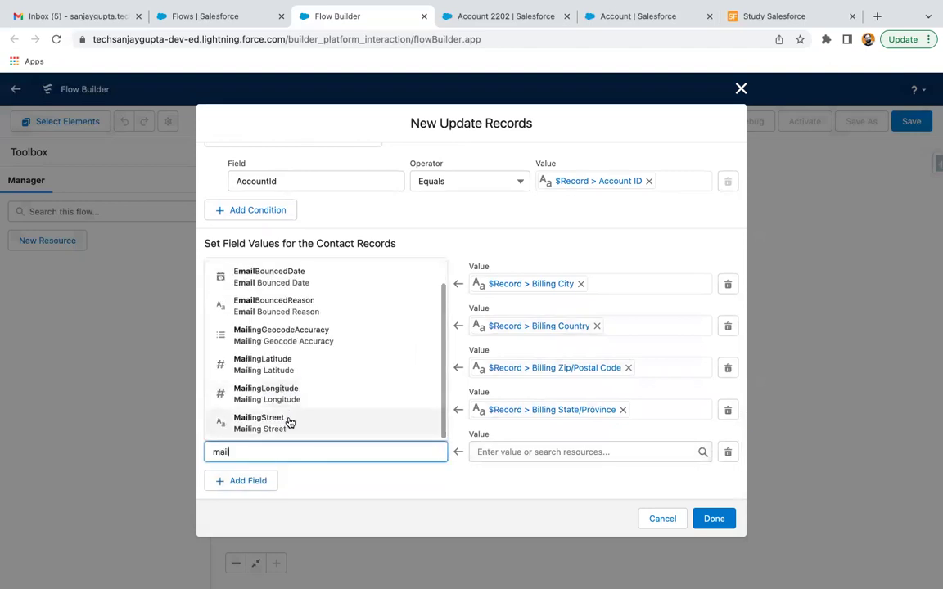
pyautogui.click(287, 423)
pyautogui.click(482, 452)
pyautogui.write('reco')
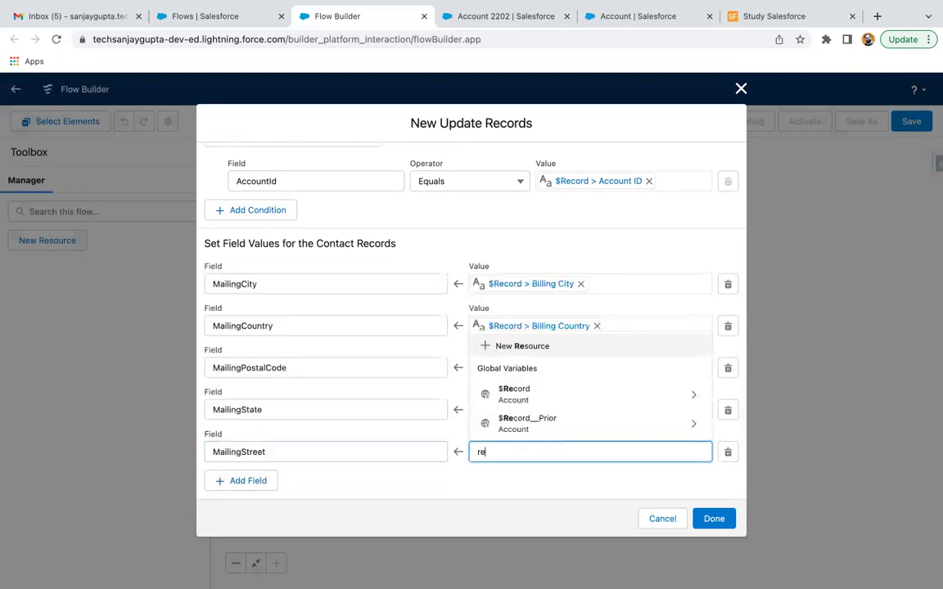
pyautogui.click(539, 400)
pyautogui.write('str')
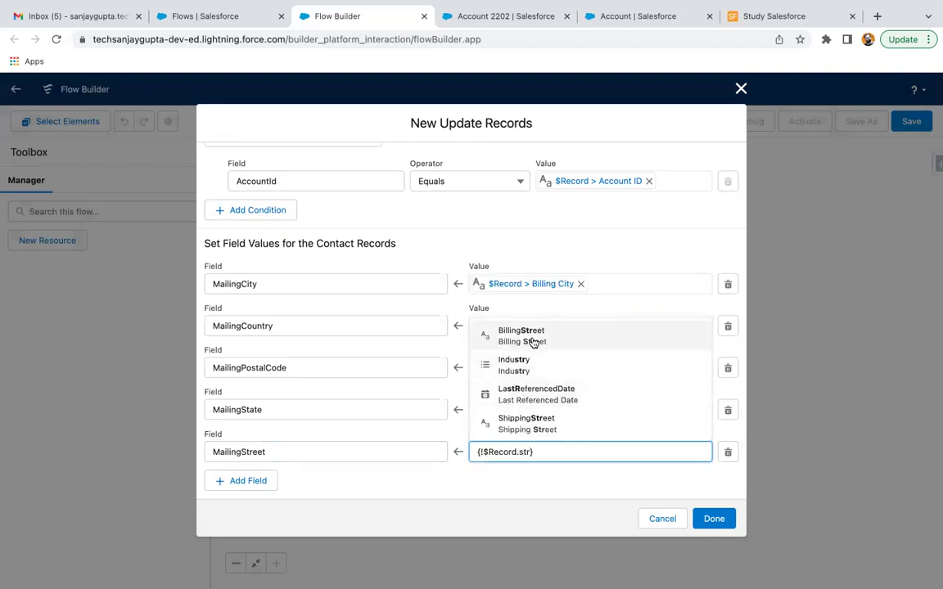
pyautogui.click(545, 336)
pyautogui.click(457, 480)
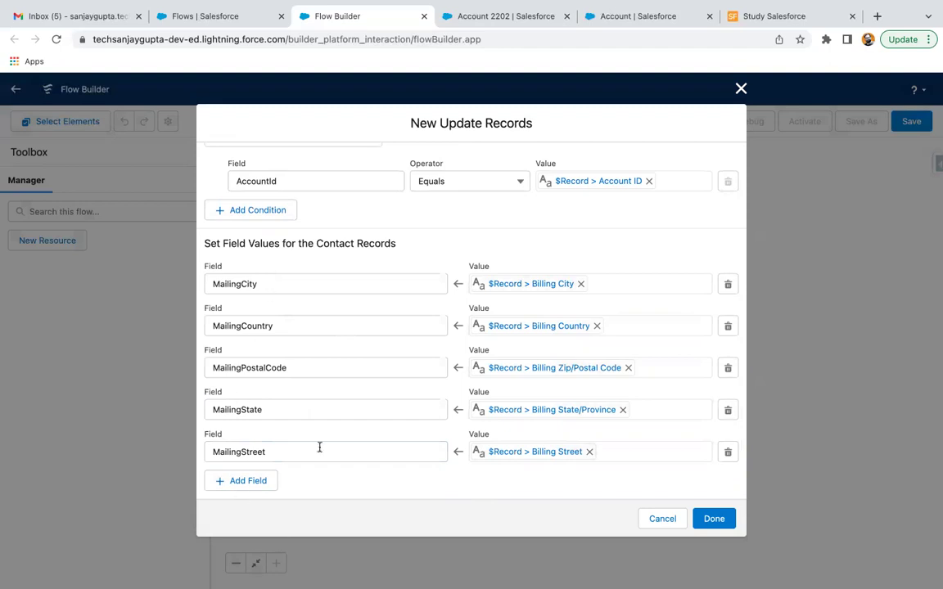
# - Save the flow as 'Populate Billing Address to Mailing Address'
pyautogui.click(714, 519)
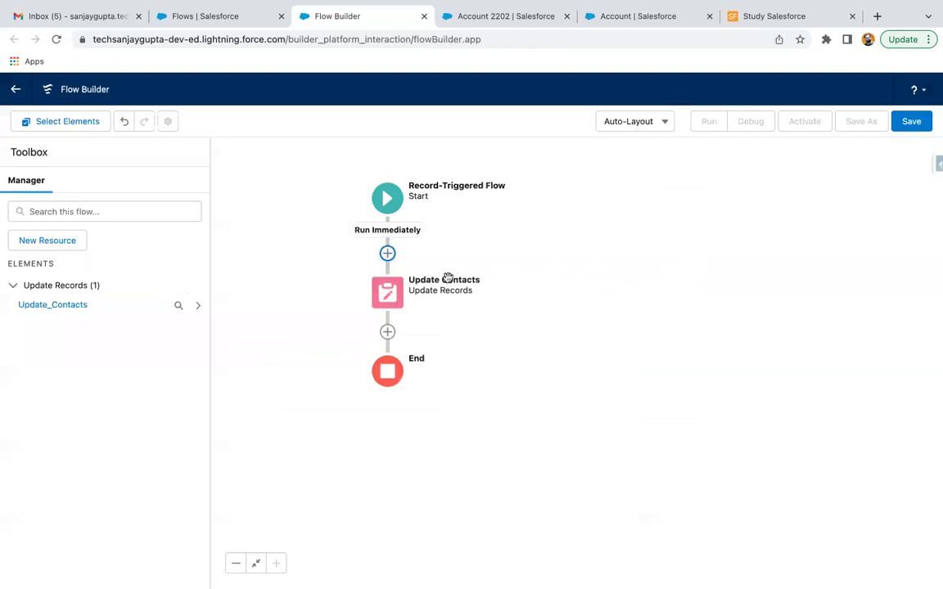
pyautogui.click(915, 123)
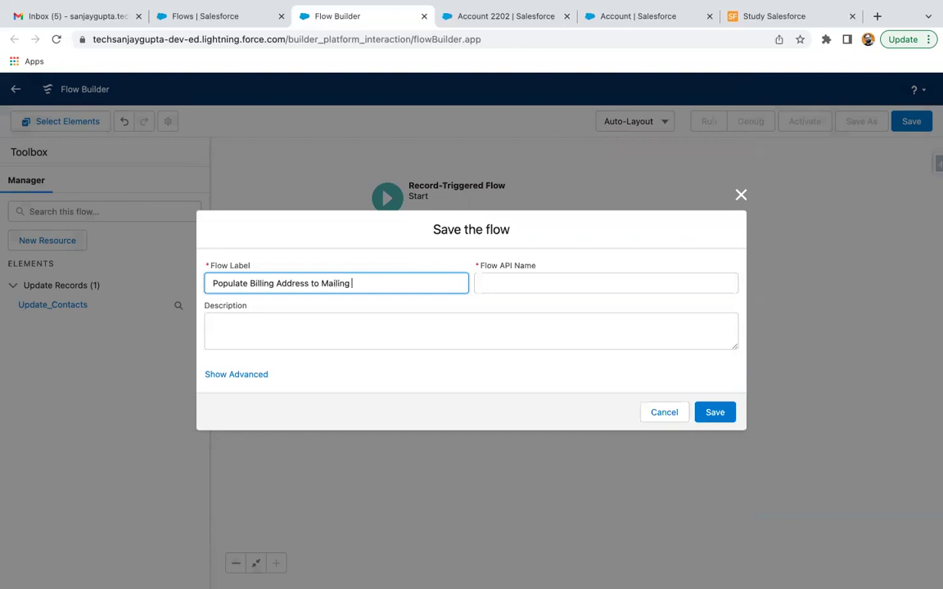
pyautogui.click(426, 390)
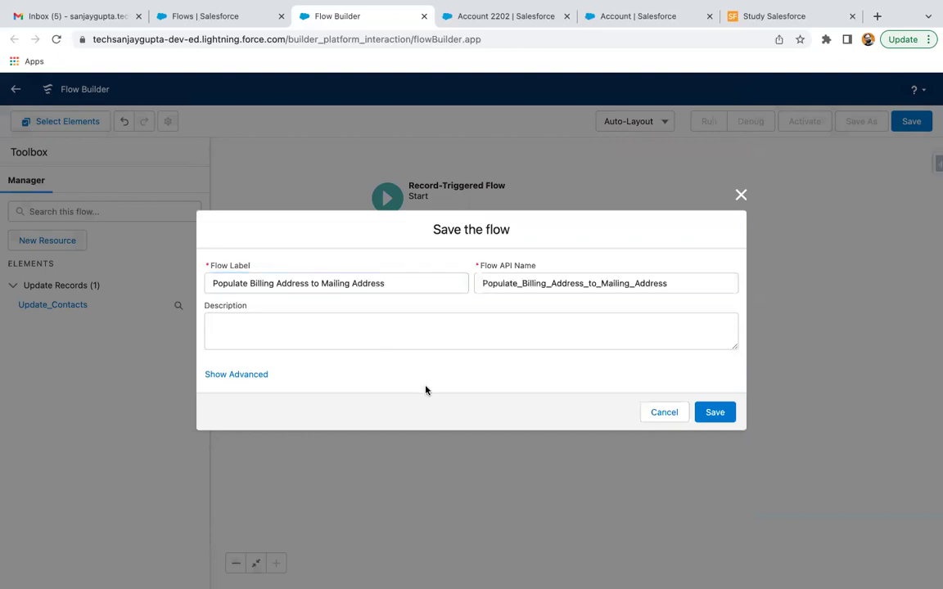
pyautogui.click(715, 412)
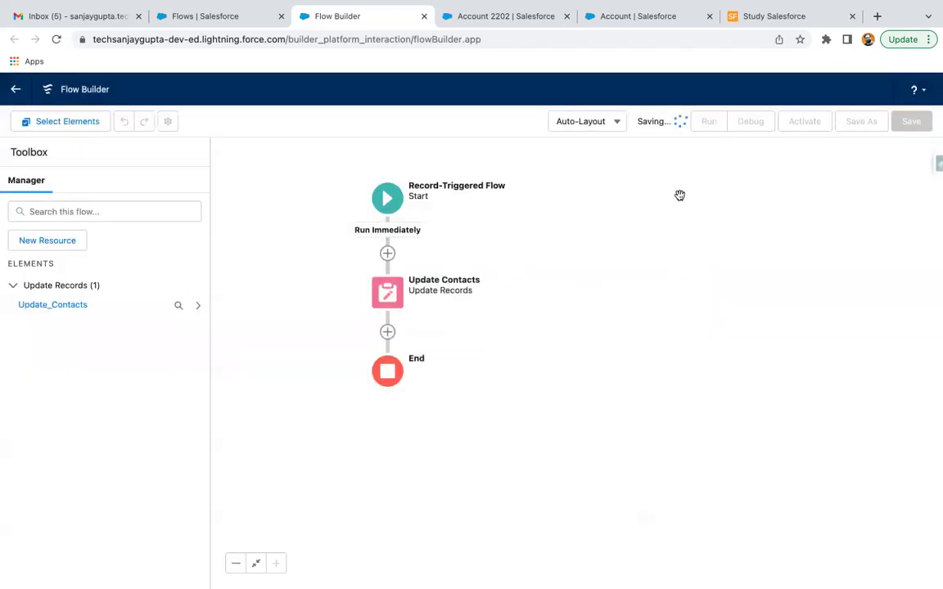
# - Activate the flow and open the All Accounts list
pyautogui.click(802, 122)
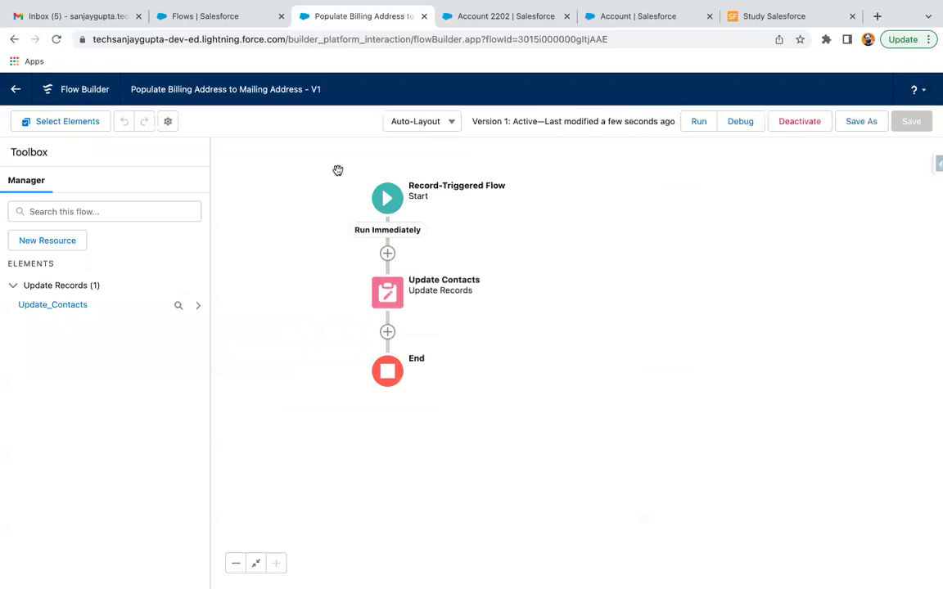
pyautogui.click(494, 16)
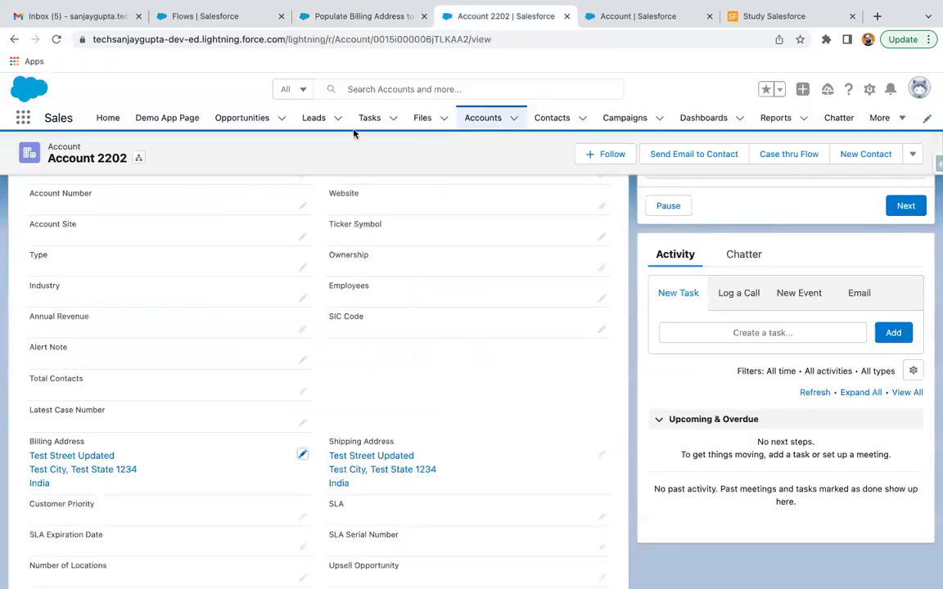
pyautogui.click(484, 114)
pyautogui.scroll(-3, 75, 419)
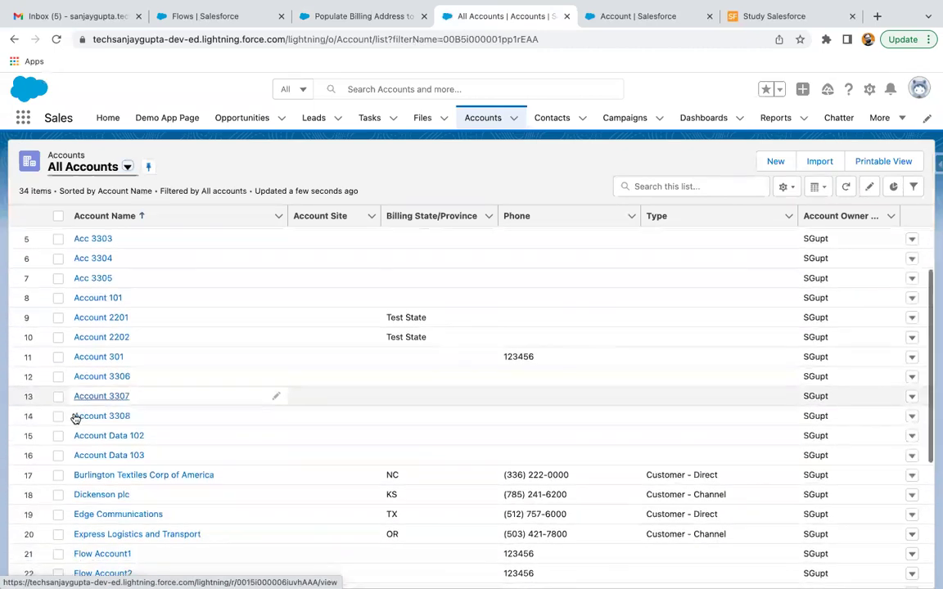
# - Open the Burlington Textiles Corp of America account
pyautogui.scroll(-1, 75, 418)
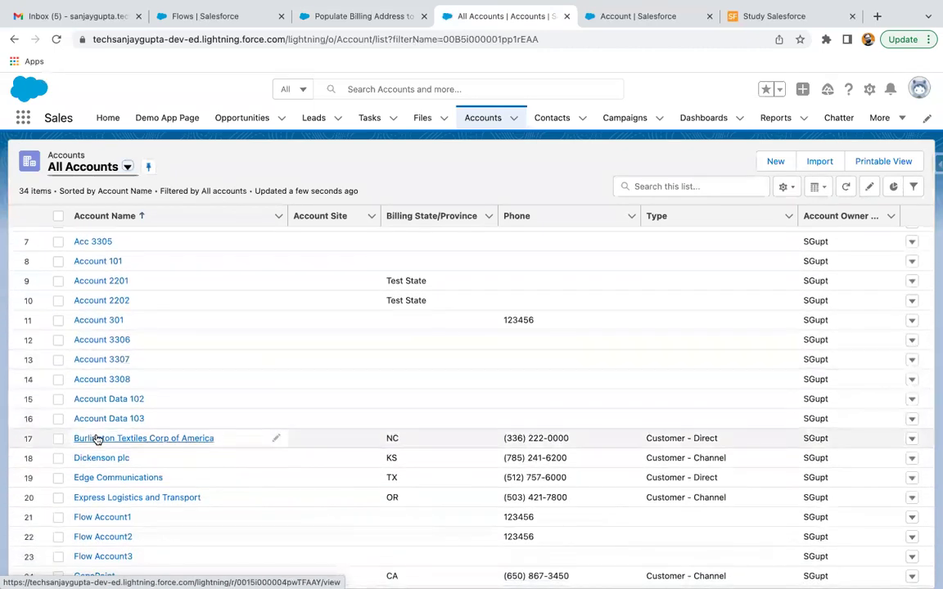
pyautogui.click(94, 438)
pyautogui.scroll(-1, 179, 357)
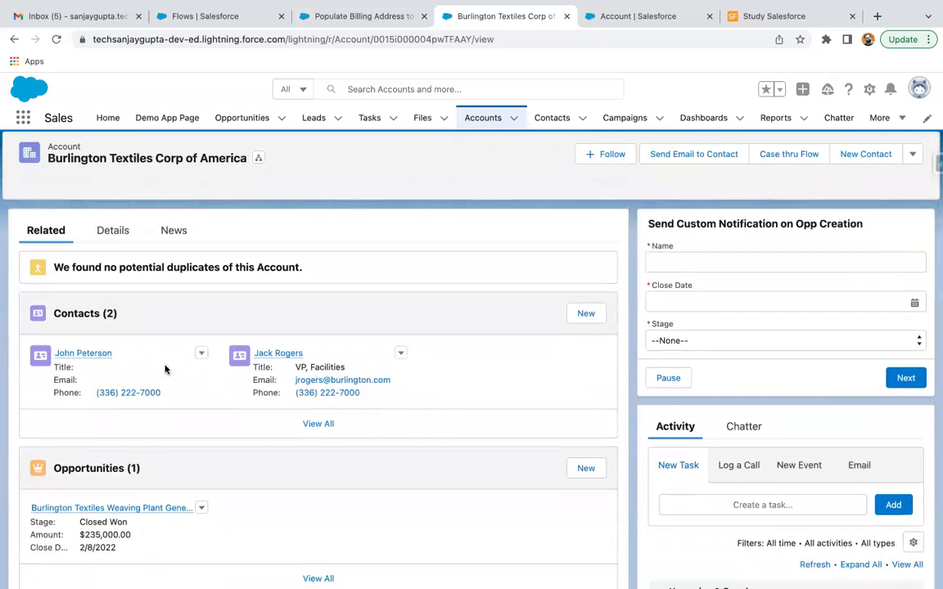
# - Open both of the account's contacts in new browser tabs and view the account's Details
pyautogui.moveTo(97, 360)
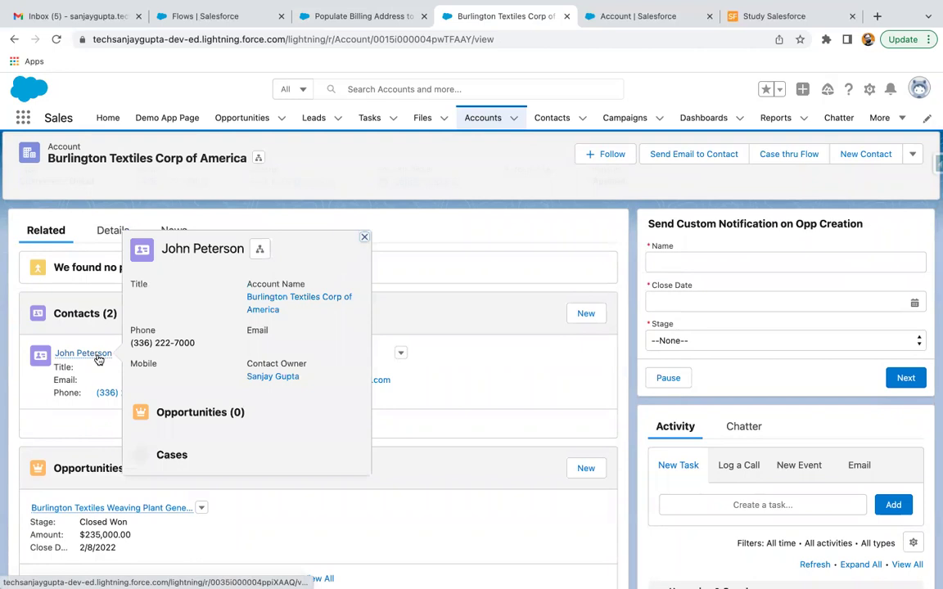
pyautogui.rightClick(98, 360)
pyautogui.click(123, 364)
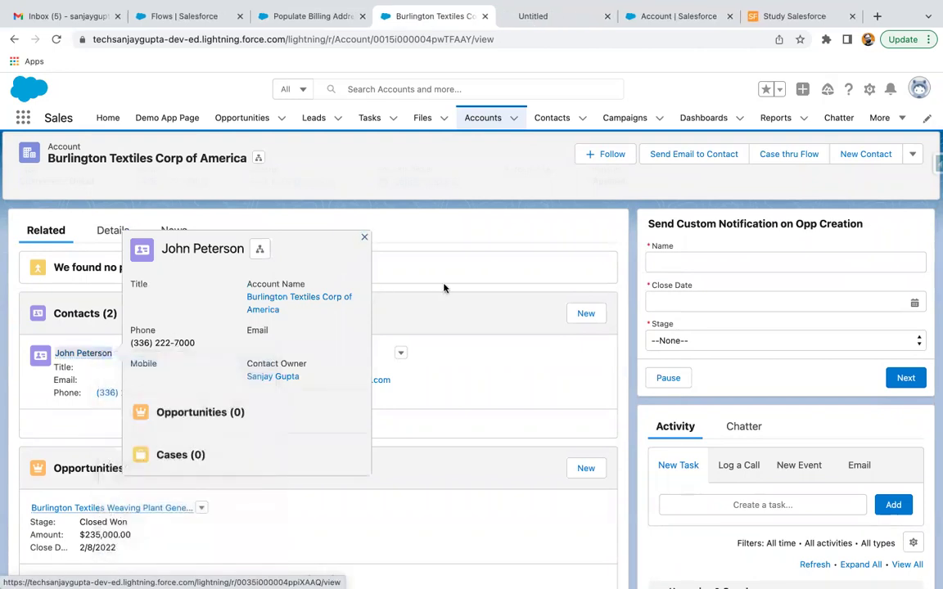
pyautogui.rightClick(278, 354)
pyautogui.moveTo(295, 360)
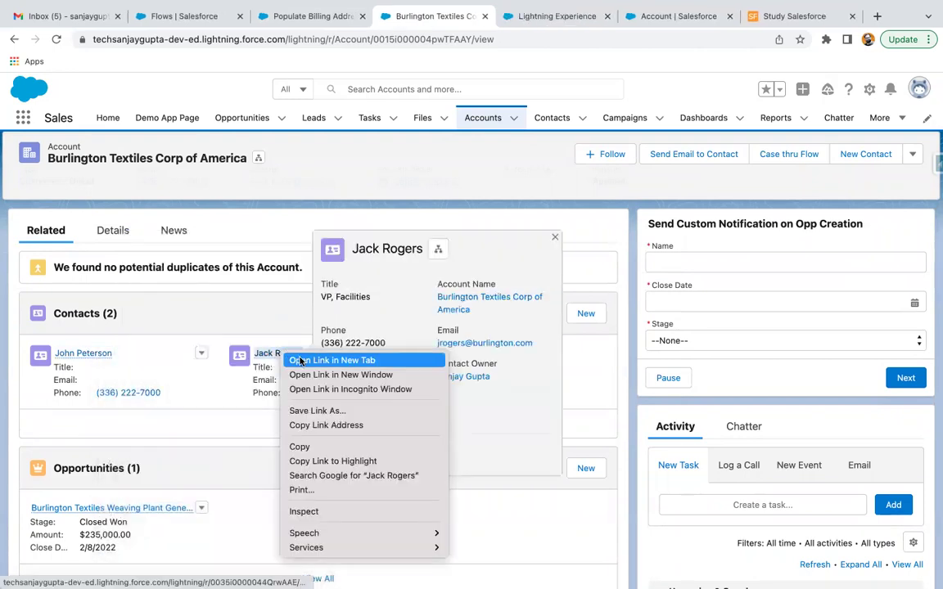
pyautogui.click(378, 260)
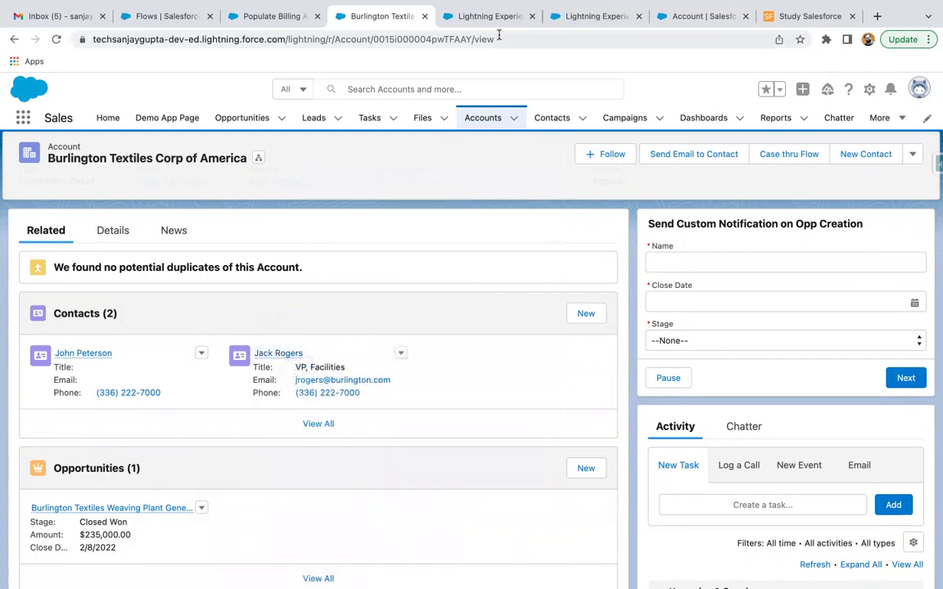
pyautogui.click(111, 232)
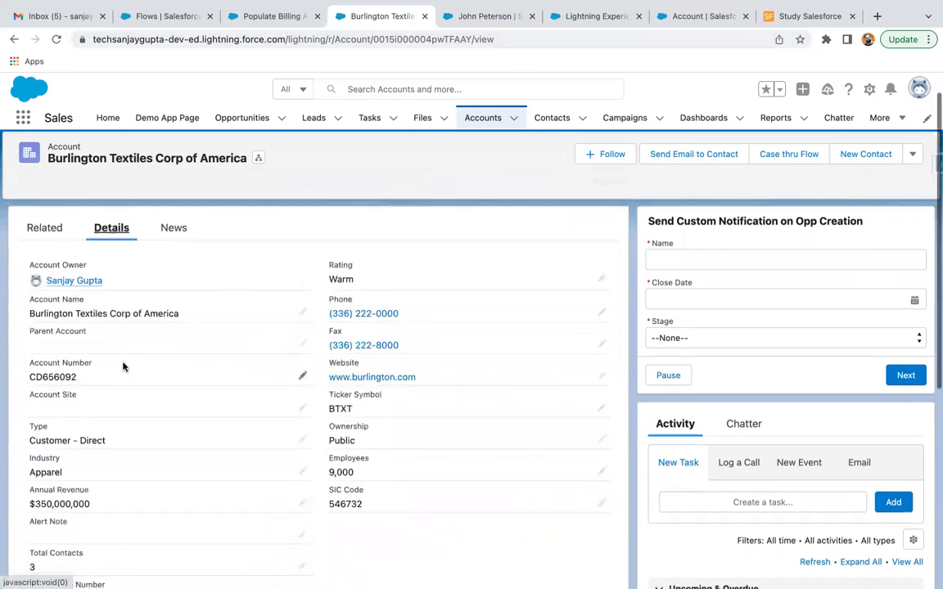
pyautogui.scroll(-3, 123, 366)
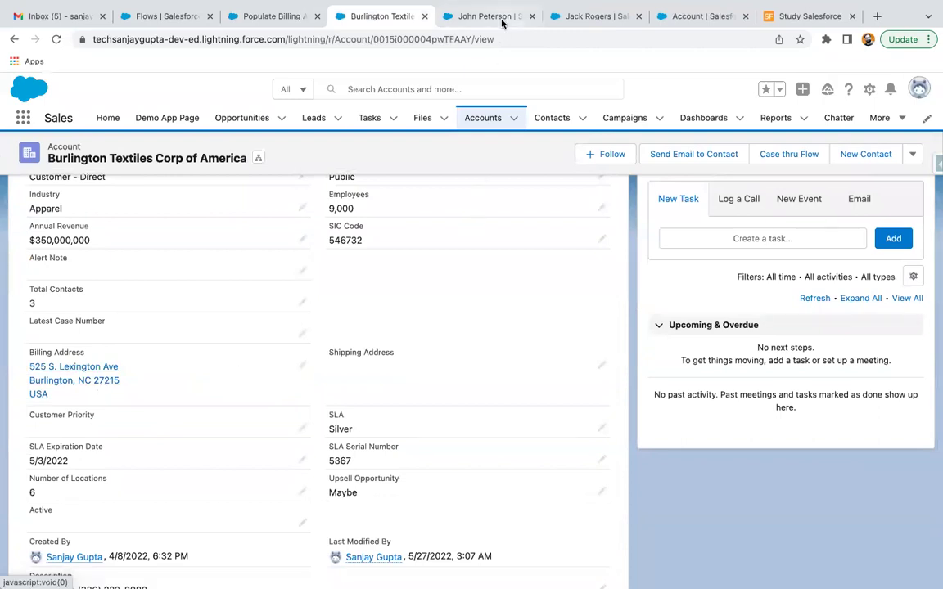
pyautogui.click(462, 17)
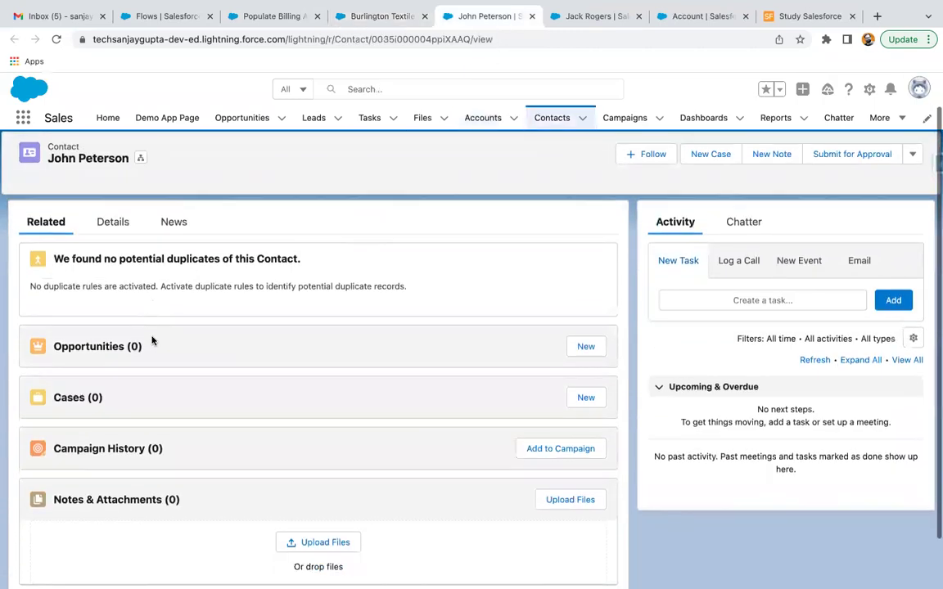
pyautogui.click(132, 265)
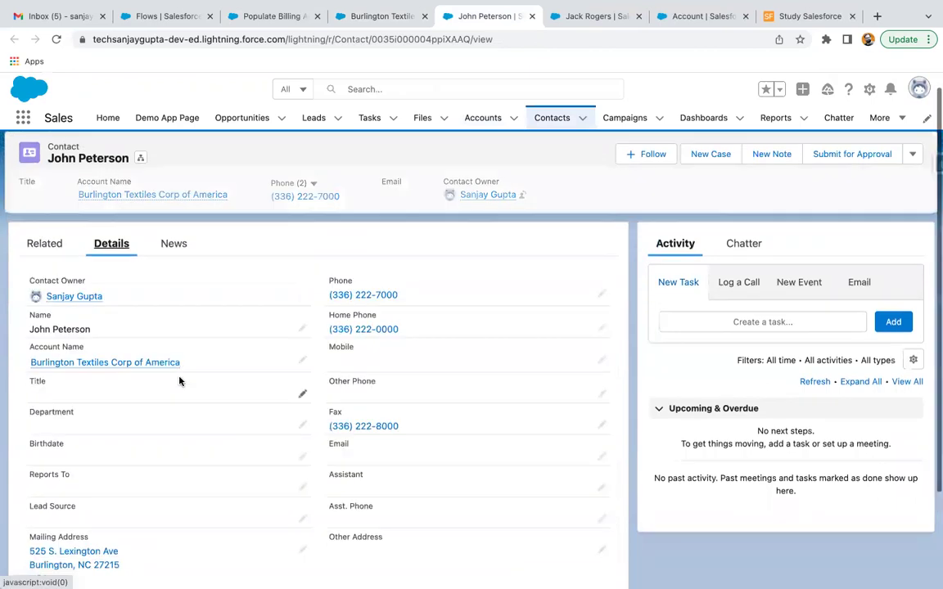
pyautogui.scroll(-3, 180, 380)
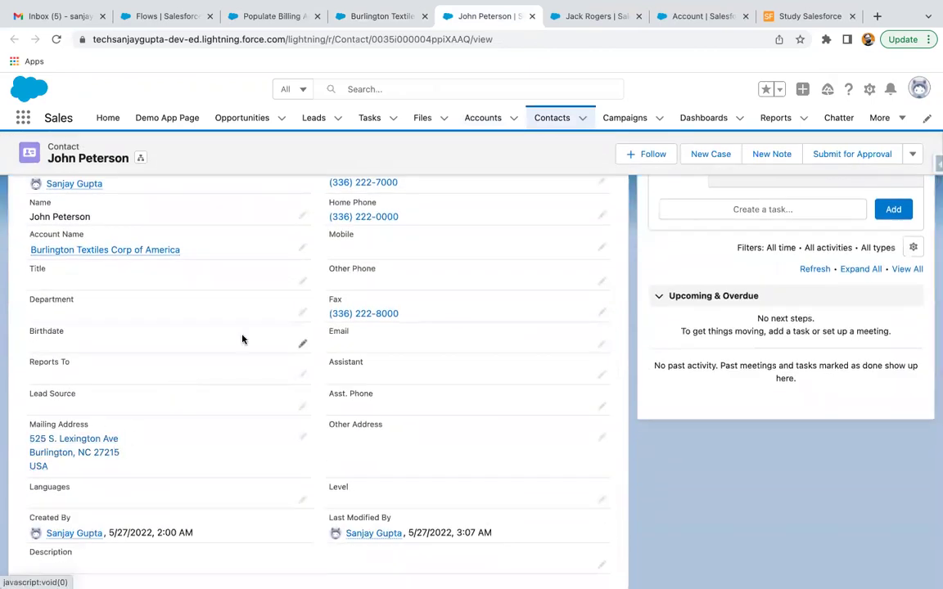
pyautogui.click(578, 17)
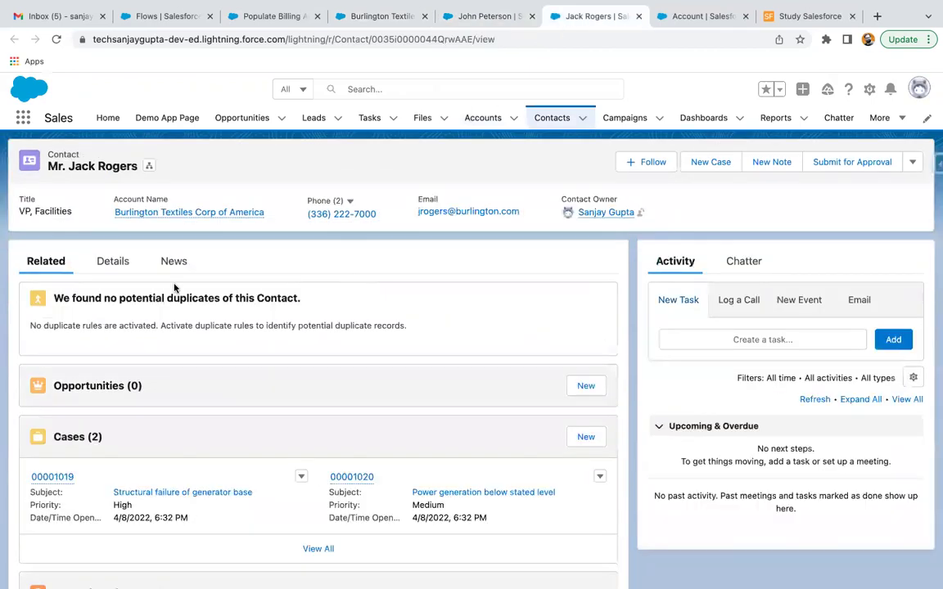
pyautogui.click(123, 264)
pyautogui.scroll(-2, 179, 402)
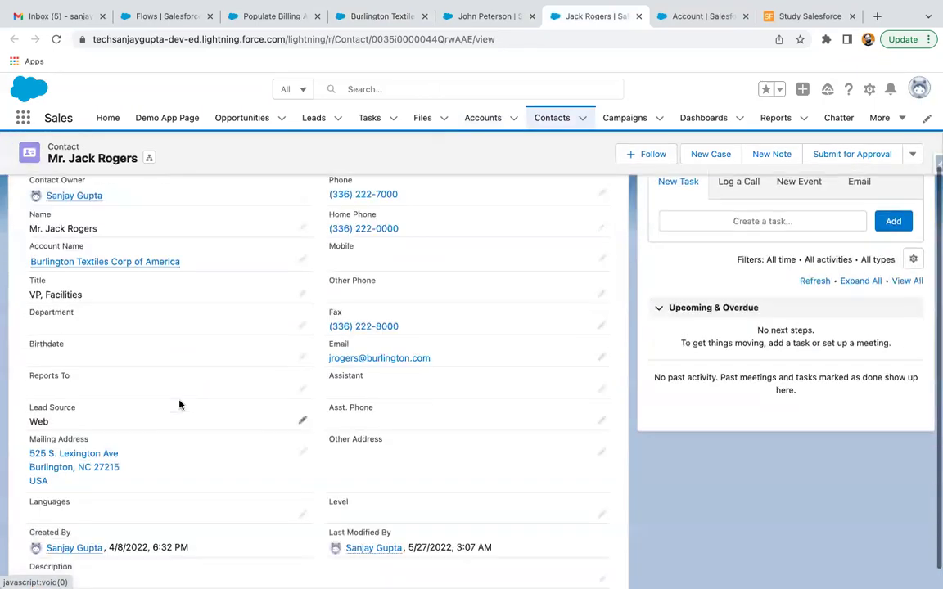
pyautogui.scroll(2, 180, 404)
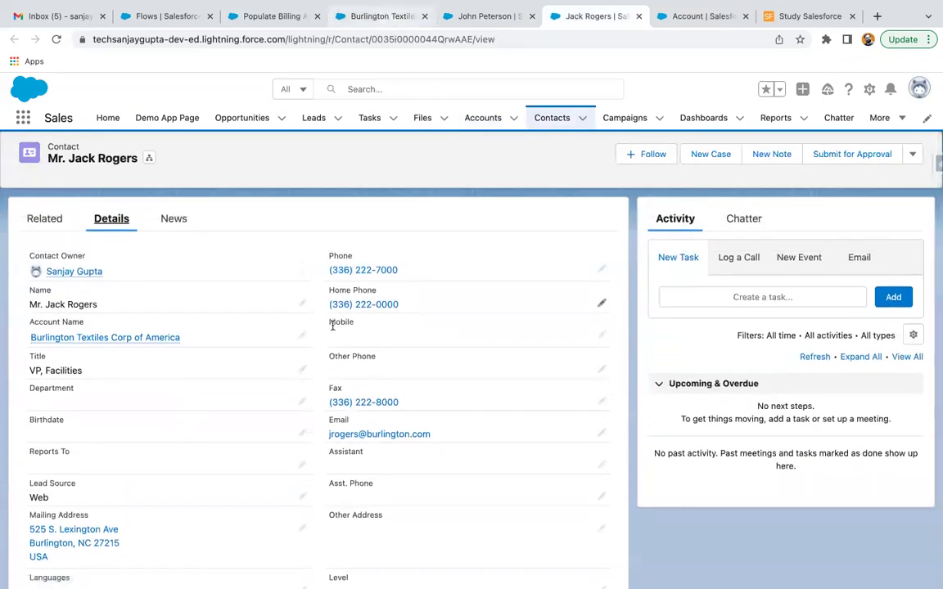
pyautogui.scroll(-1, 288, 492)
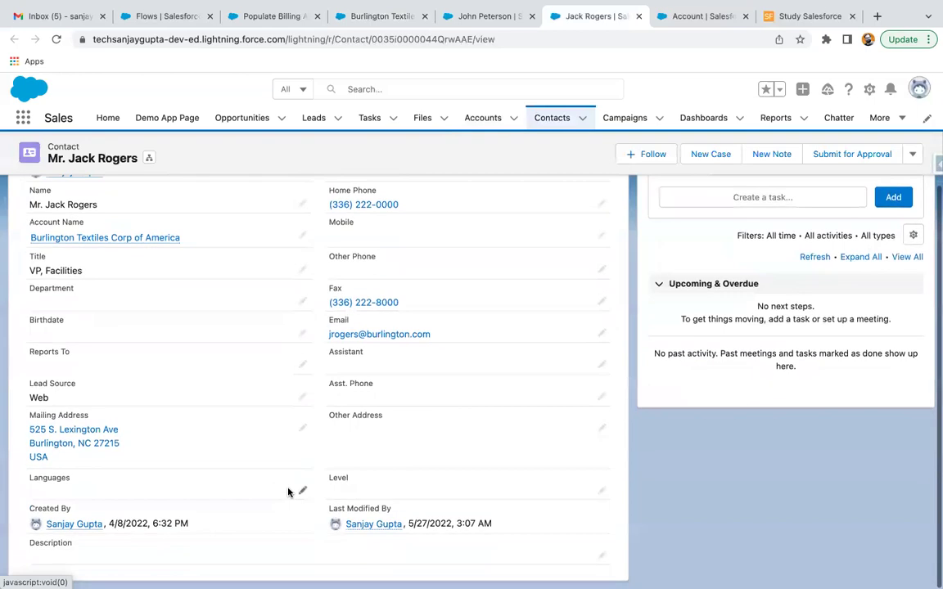
# - Clear the first contact's mailing street, city, state, zip and country, and save
pyautogui.click(302, 430)
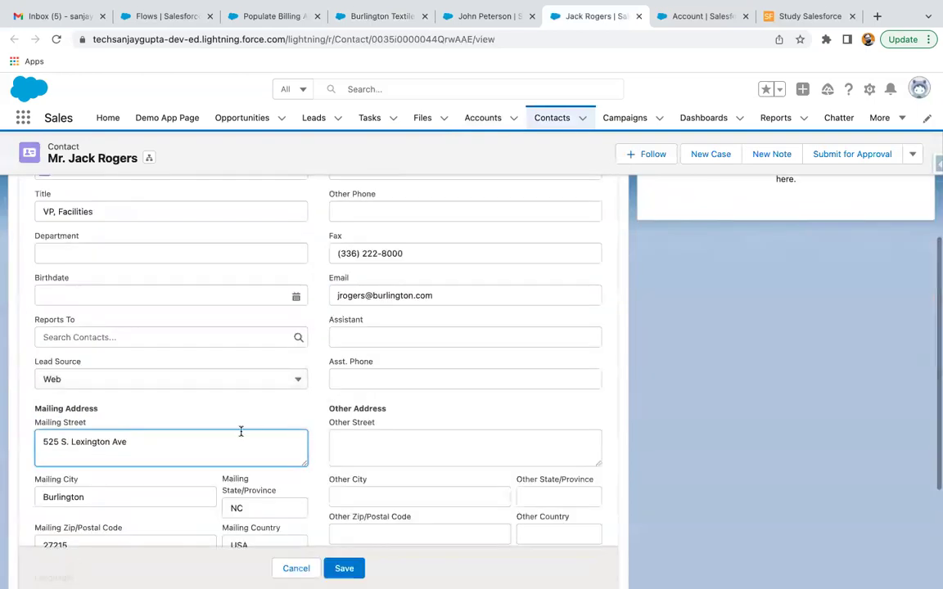
pyautogui.scroll(-2, 240, 431)
pyautogui.moveTo(143, 331); pyautogui.dragTo(26, 332)
pyautogui.press('BackSpace')
pyautogui.press('Tab')
pyautogui.hotkey('ctrl', 'a')
pyautogui.press('BackSpace')
pyautogui.click(224, 399)
pyautogui.hotkey('ctrl', 'a')
pyautogui.press('BackSpace')
pyautogui.click(140, 428)
pyautogui.hotkey('ctrl', 'a')
pyautogui.press('BackSpace')
pyautogui.click(267, 428)
pyautogui.hotkey('ctrl', 'a')
pyautogui.press('BackSpace')
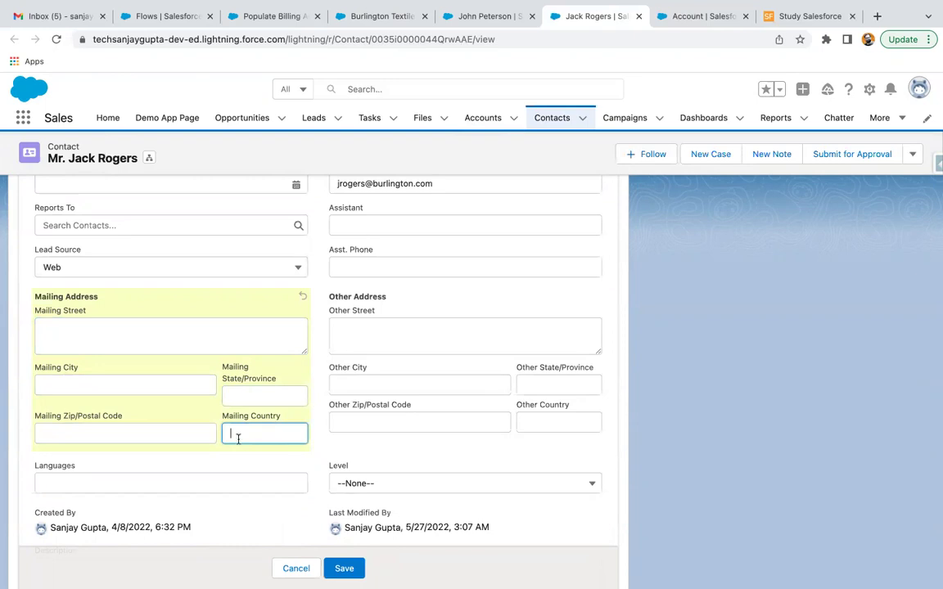
pyautogui.press('Return')
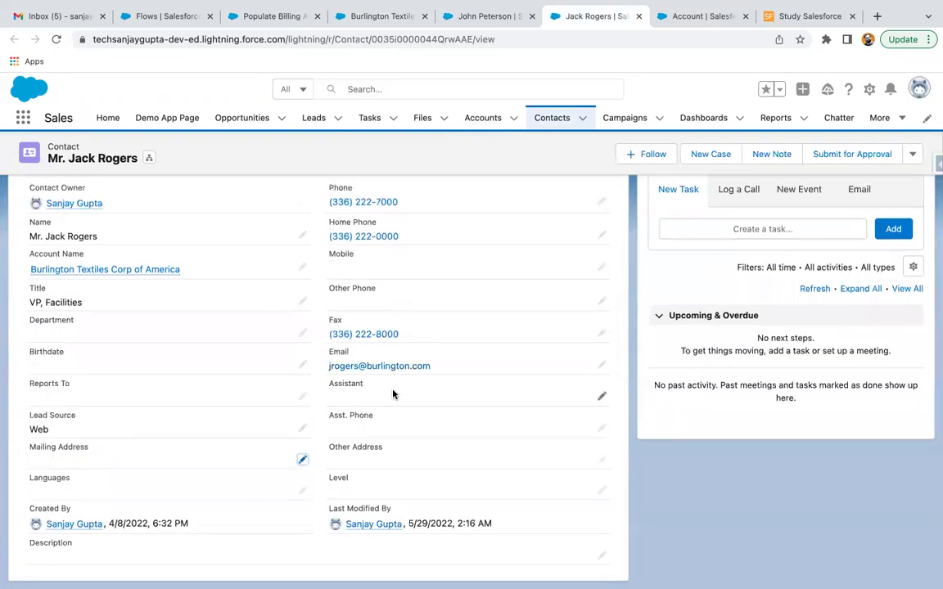
# - Clear the other contact's mailing street, city, zip, state and country, and save
pyautogui.click(489, 16)
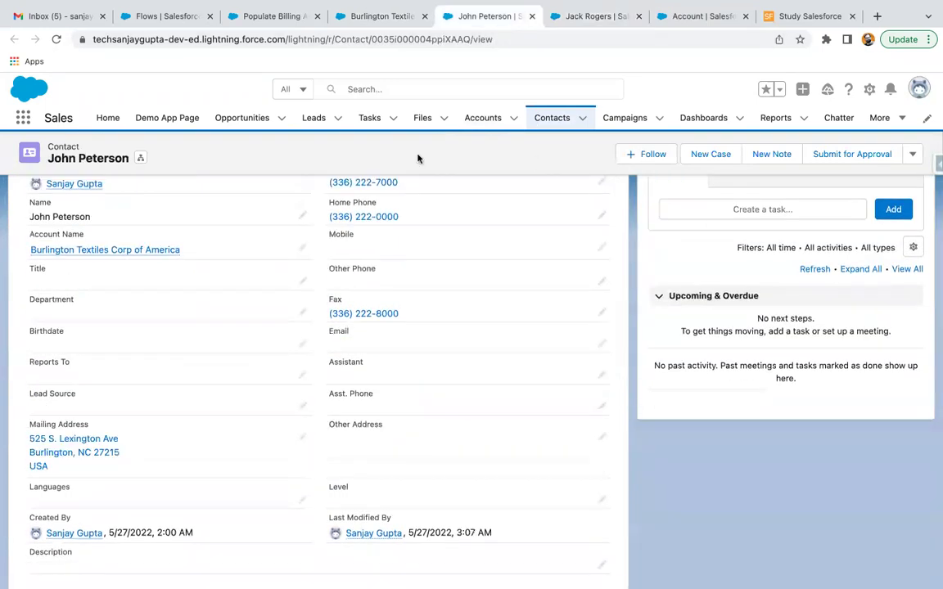
pyautogui.click(303, 437)
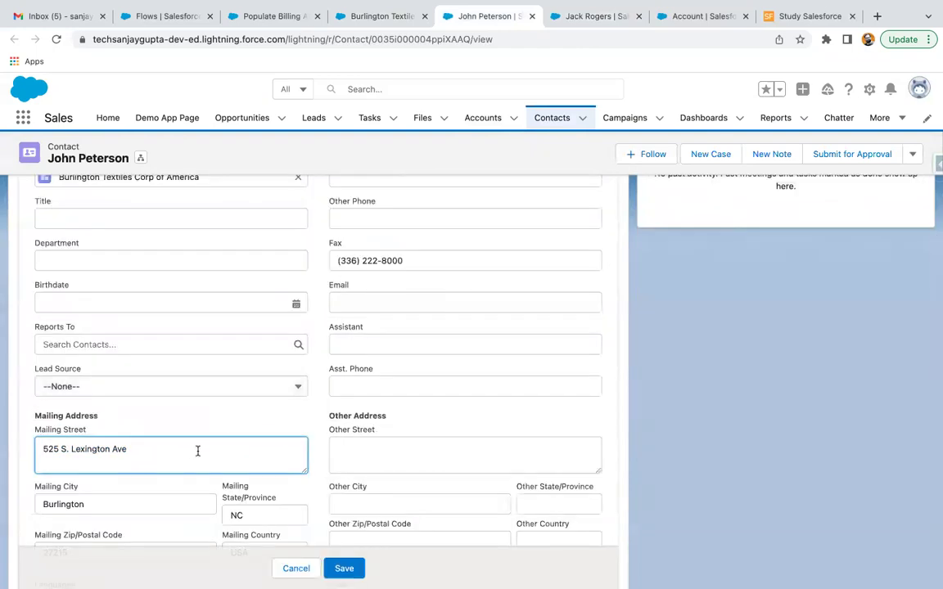
pyautogui.moveTo(196, 450); pyautogui.dragTo(12, 449)
pyautogui.press('BackSpace')
pyautogui.scroll(-2, 98, 420)
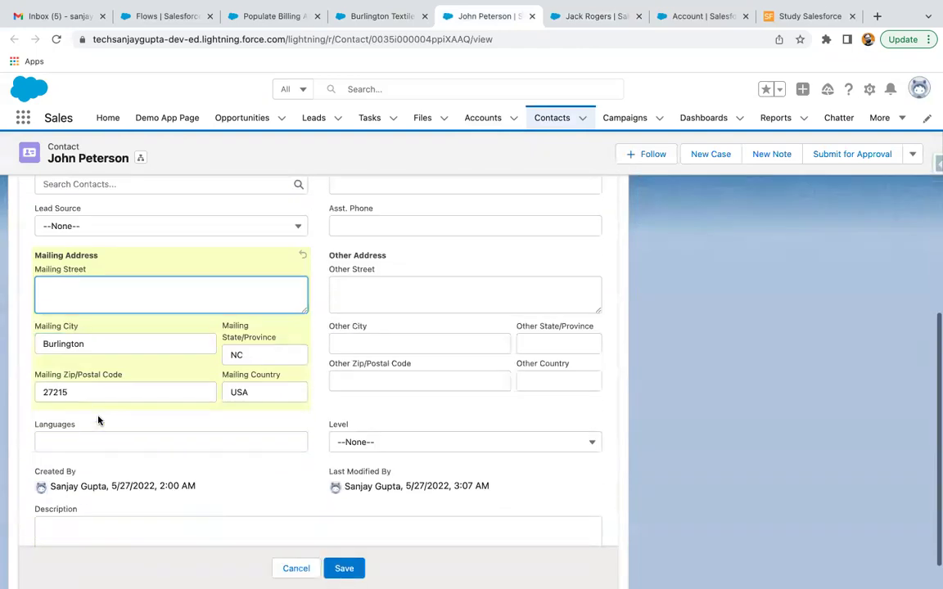
pyautogui.moveTo(98, 351); pyautogui.dragTo(21, 352)
pyautogui.press('BackSpace')
pyautogui.moveTo(73, 392); pyautogui.dragTo(16, 392)
pyautogui.press('BackSpace')
pyautogui.doubleClick(236, 354)
pyautogui.press('BackSpace')
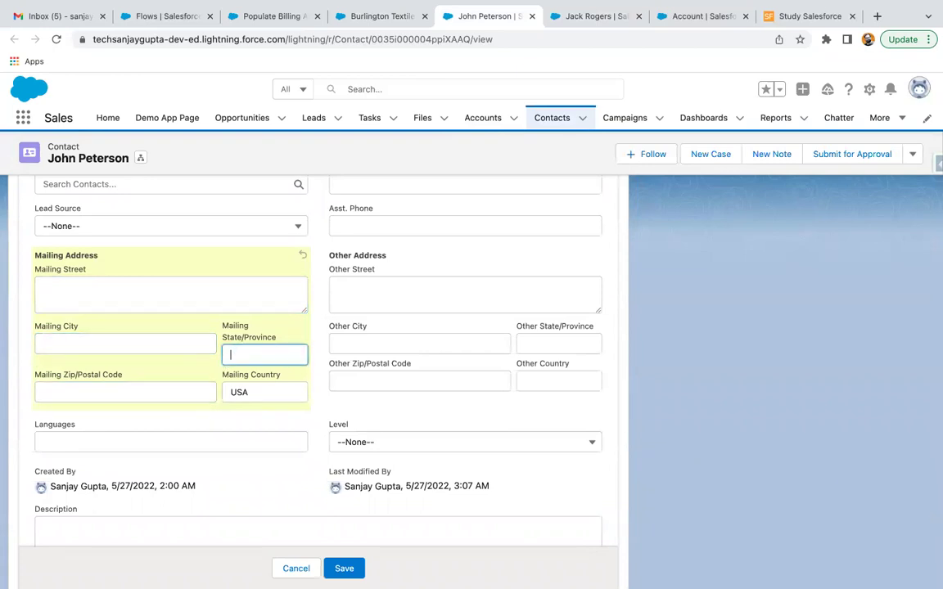
pyautogui.moveTo(266, 384); pyautogui.dragTo(215, 387)
pyautogui.press('BackSpace')
pyautogui.press('Return')
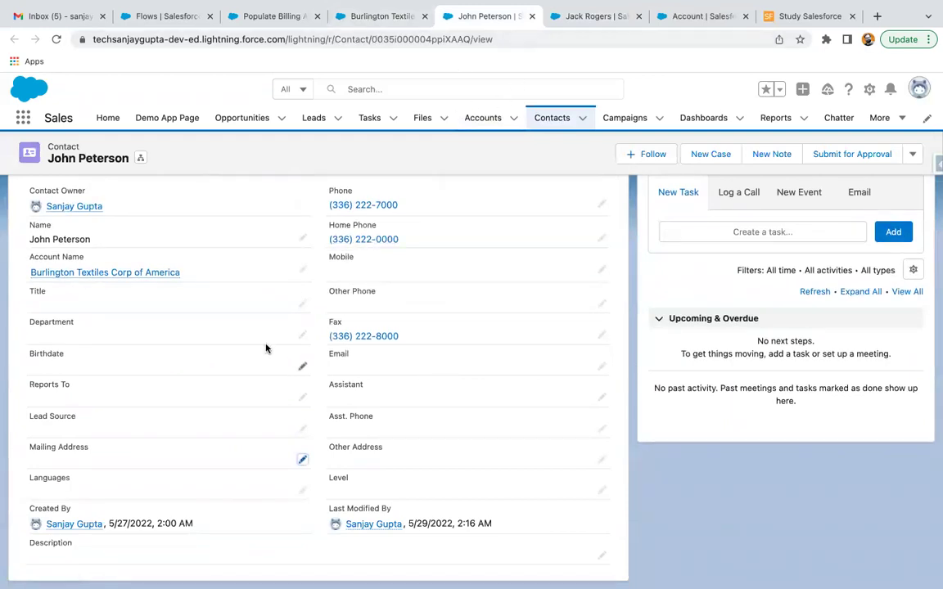
# - Return to the Burlington Textiles account and search the page for the new field
pyautogui.click(344, 18)
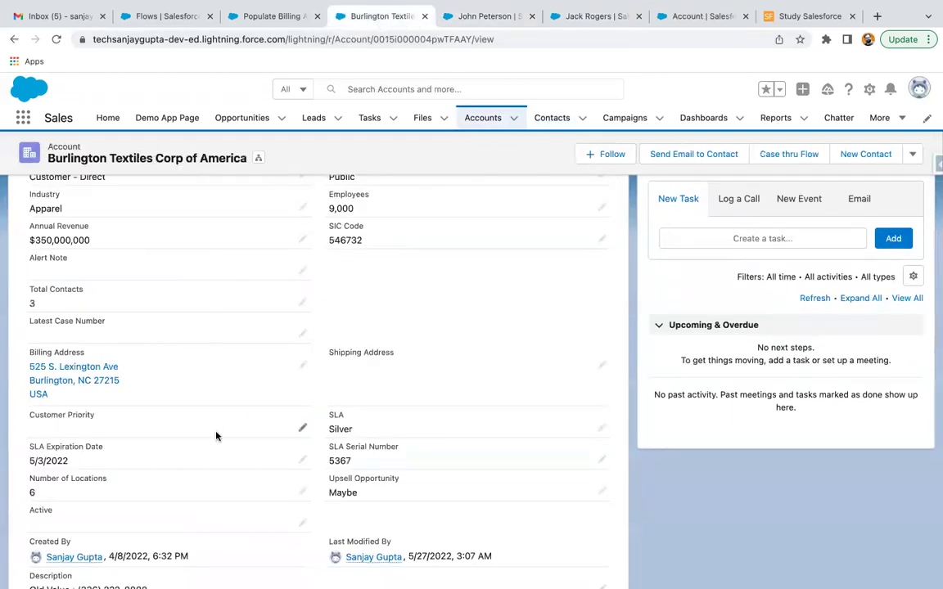
pyautogui.scroll(-1, 216, 435)
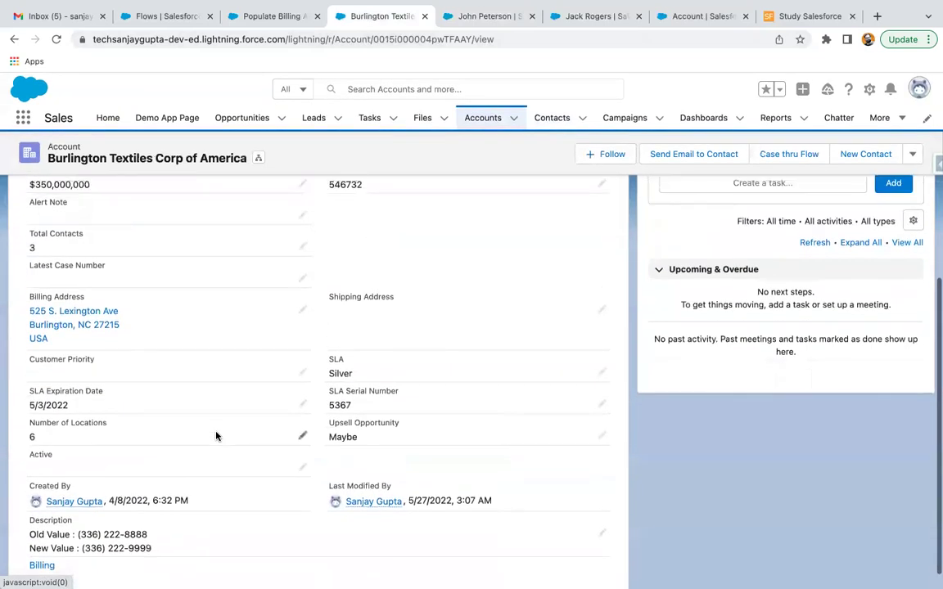
pyautogui.scroll(2, 216, 435)
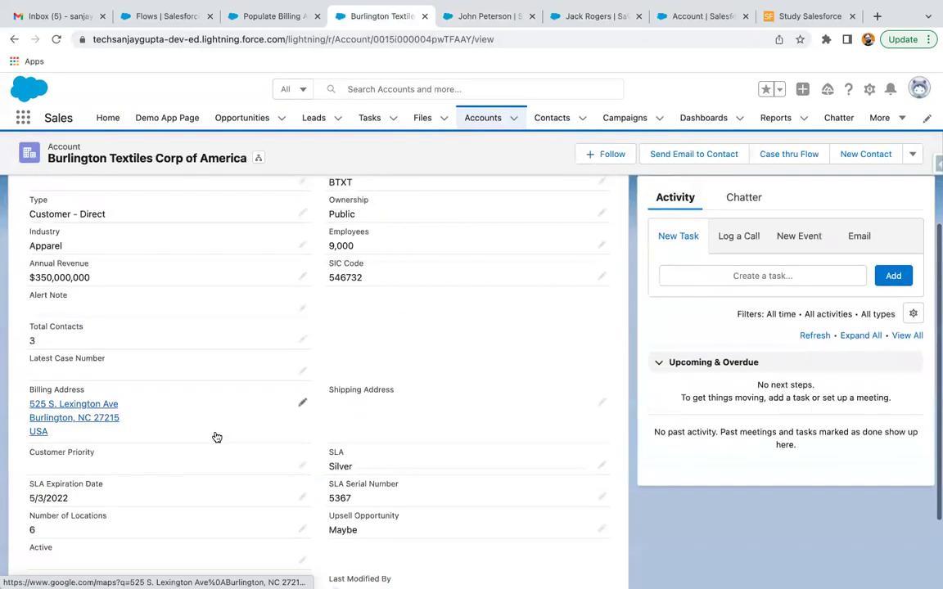
pyautogui.scroll(1, 216, 437)
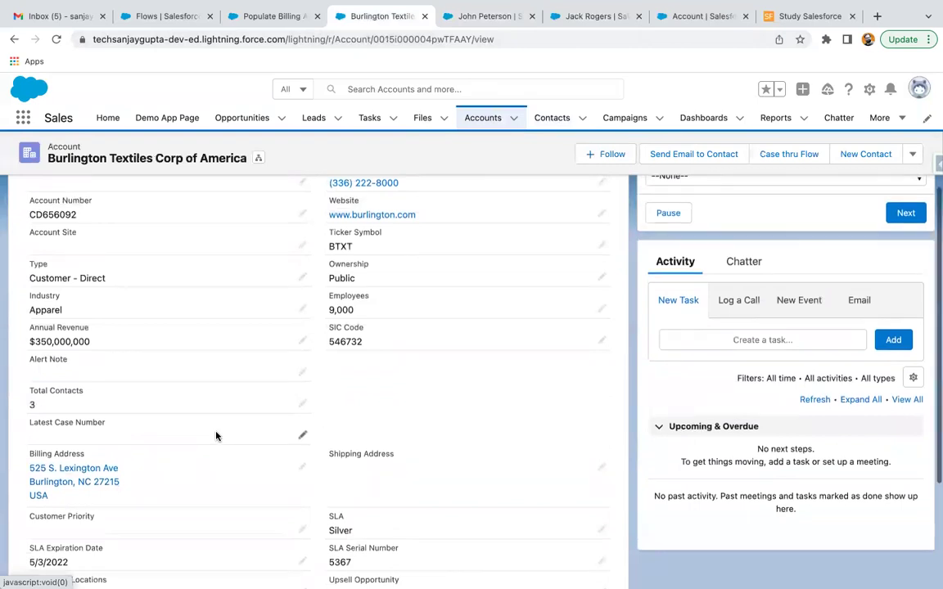
pyautogui.scroll(1, 216, 436)
pyautogui.hotkey('ctrl', 'f')
pyautogui.write('copy')
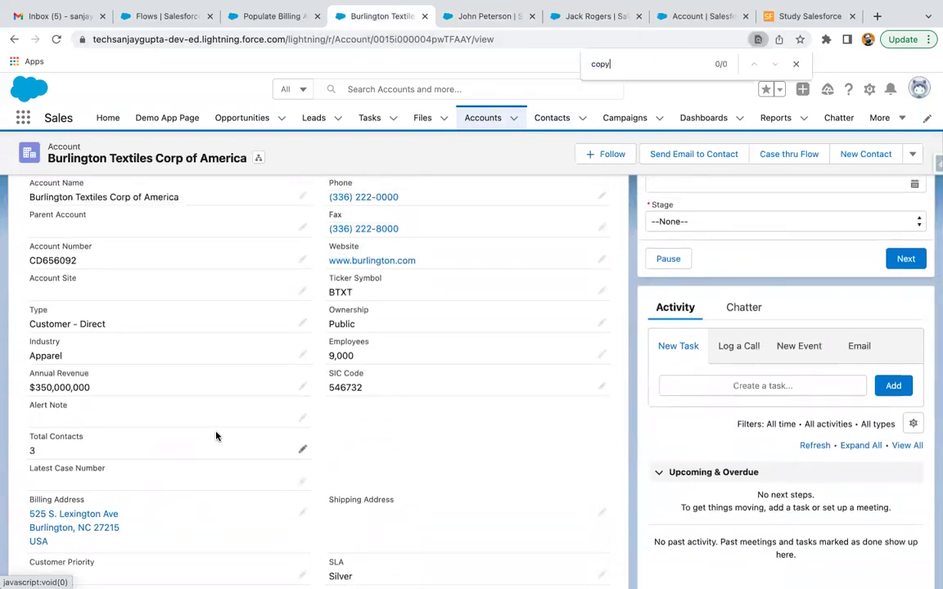
# - Reload the account and scroll its Details to the unchecked CopyBillingToMailing checkbox
pyautogui.press('super+r')
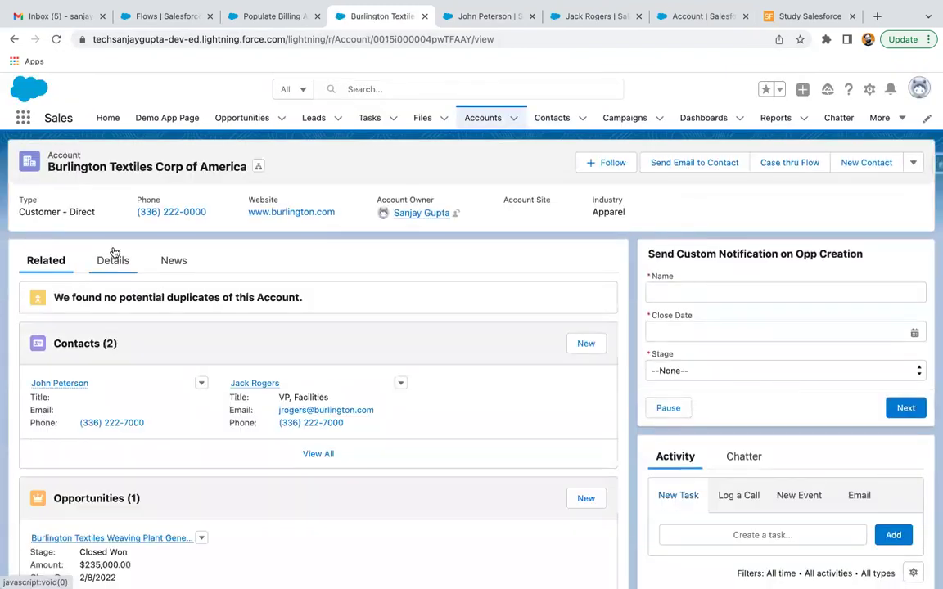
pyautogui.click(111, 257)
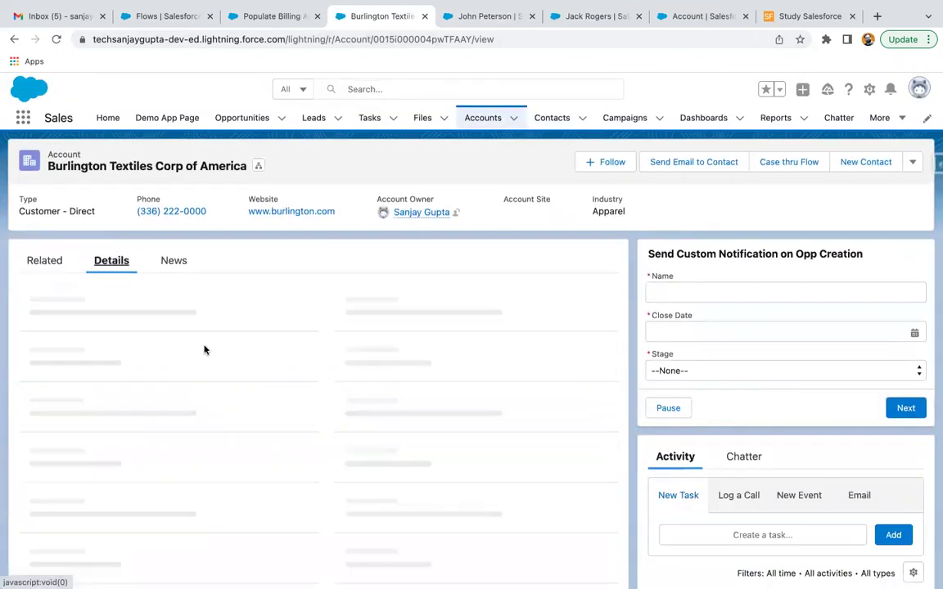
pyautogui.scroll(-3, 225, 383)
pyautogui.scroll(-1, 317, 397)
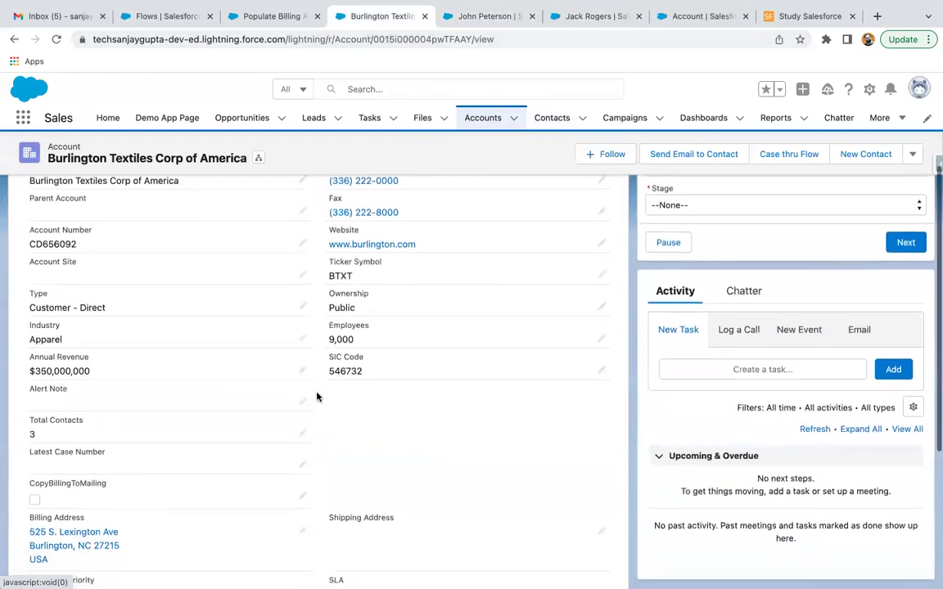
pyautogui.scroll(-2, 317, 397)
pyautogui.scroll(-3, 37, 423)
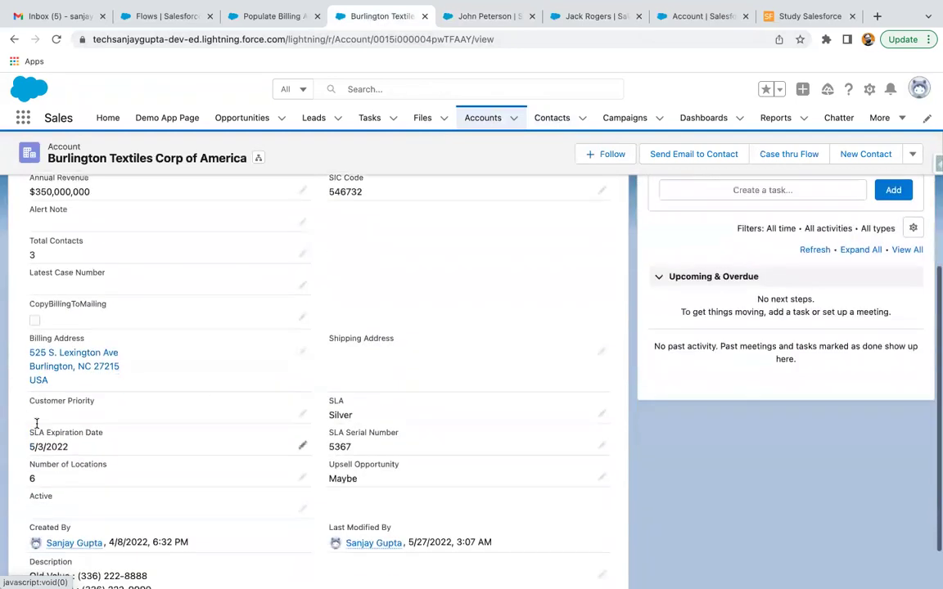
pyautogui.scroll(-1, 37, 423)
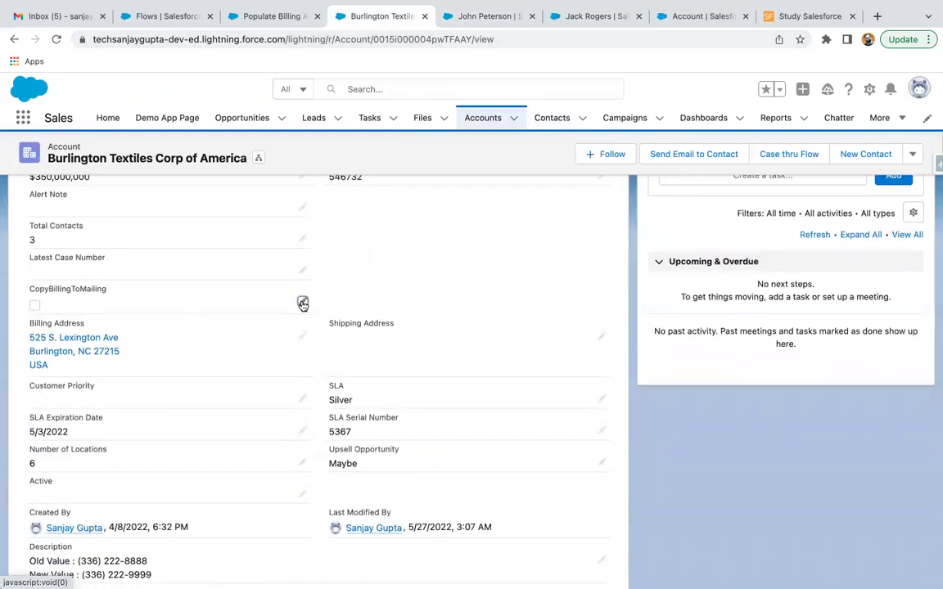
# - Check and save CopyBillingToMailing on the account, then reload a contact's record
pyautogui.click(303, 305)
pyautogui.click(39, 310)
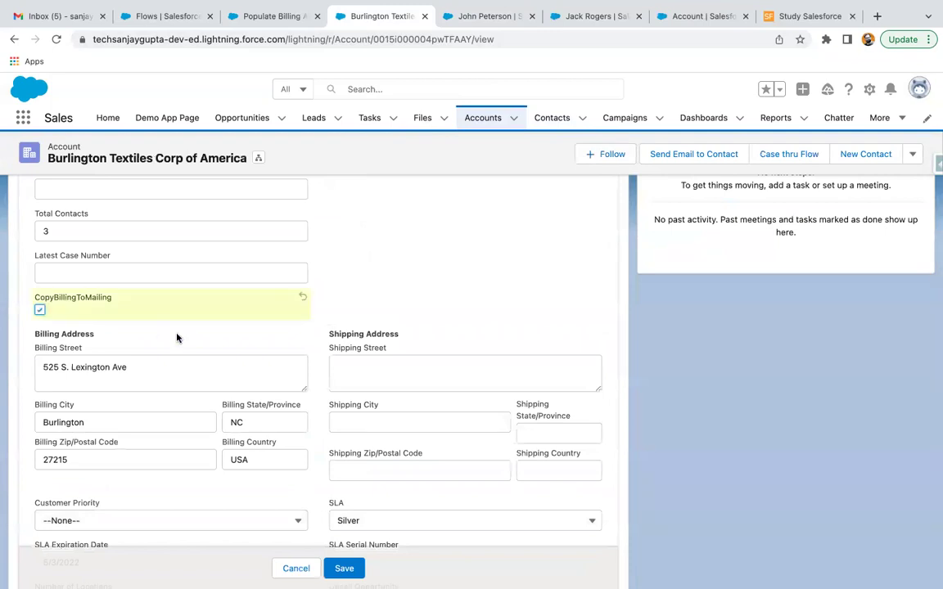
pyautogui.scroll(-1, 177, 337)
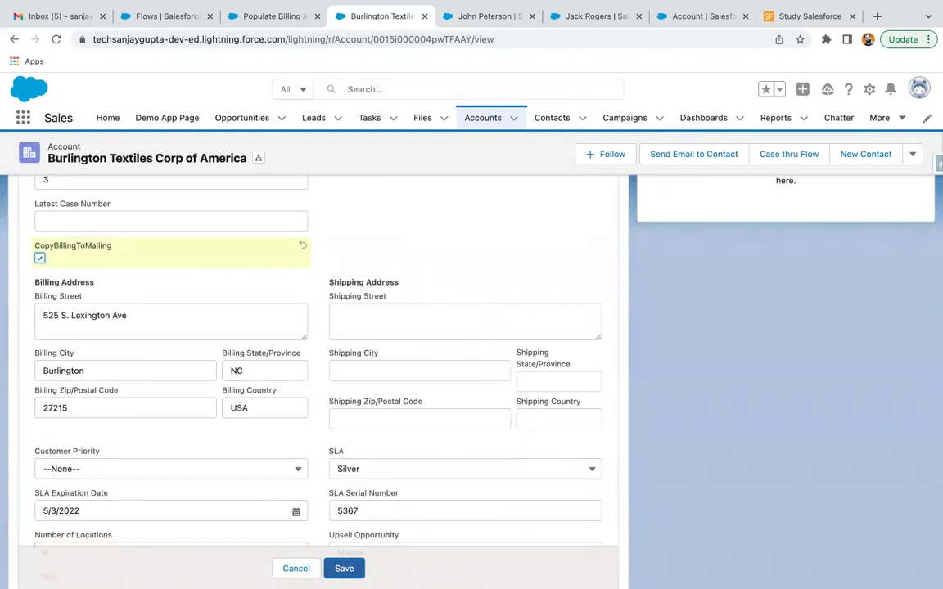
pyautogui.click(344, 568)
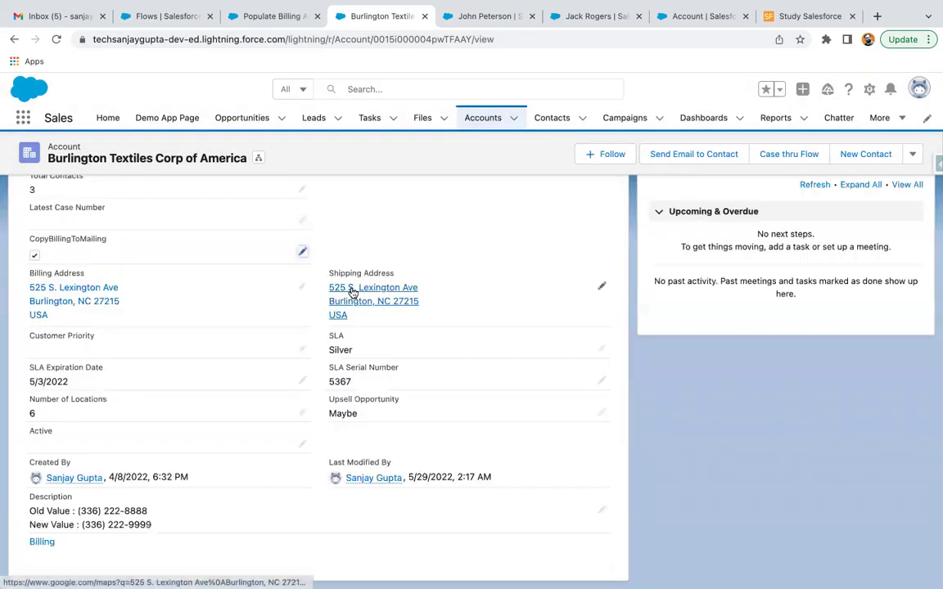
pyautogui.click(494, 18)
pyautogui.click(55, 39)
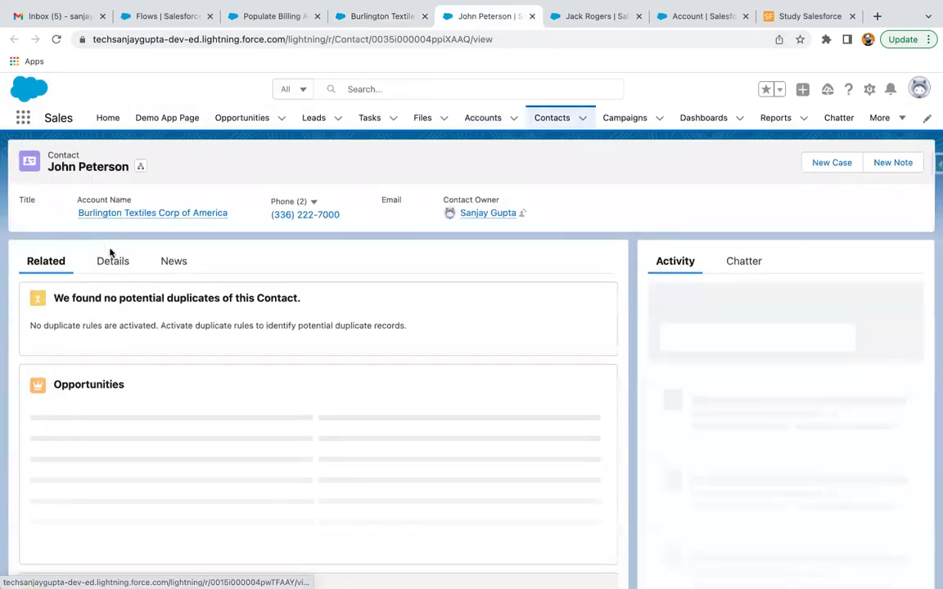
pyautogui.click(128, 261)
pyautogui.scroll(-5, 261, 374)
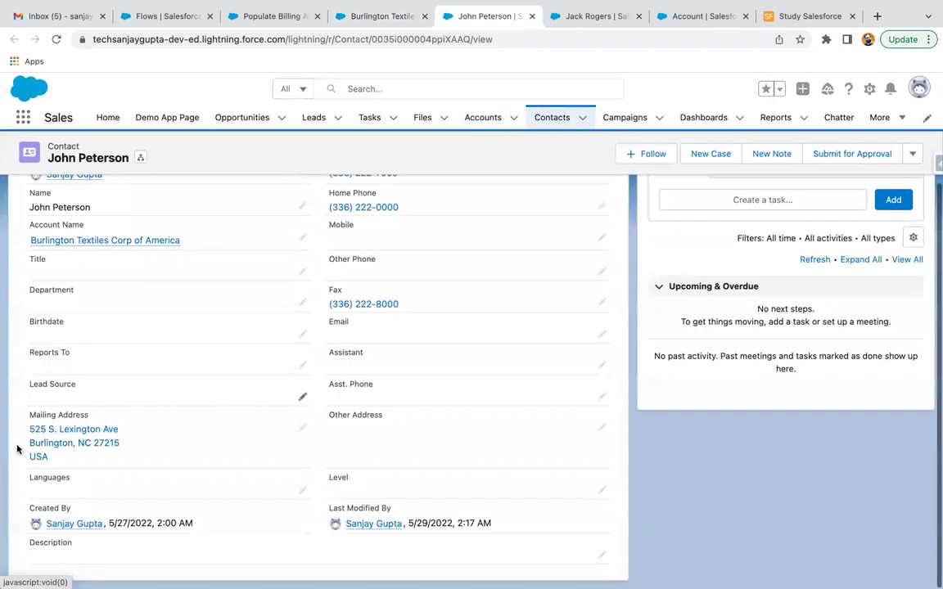
pyautogui.click(582, 18)
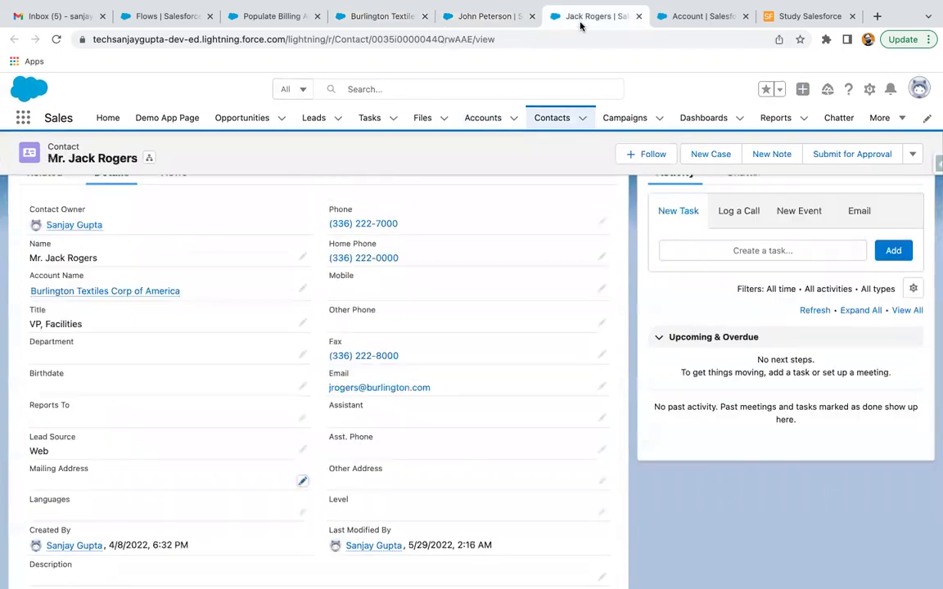
pyautogui.click(56, 39)
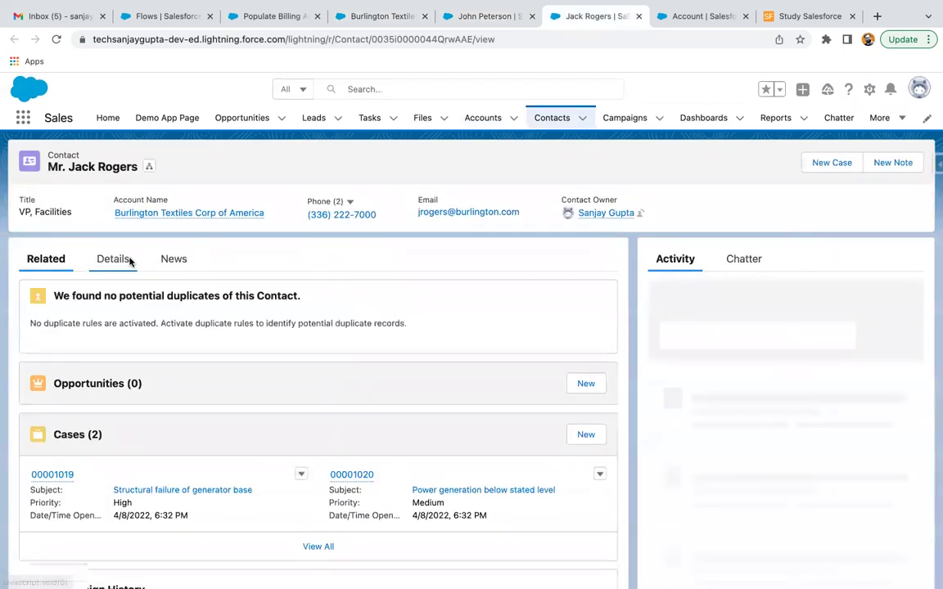
pyautogui.click(127, 261)
pyautogui.scroll(-3, 152, 343)
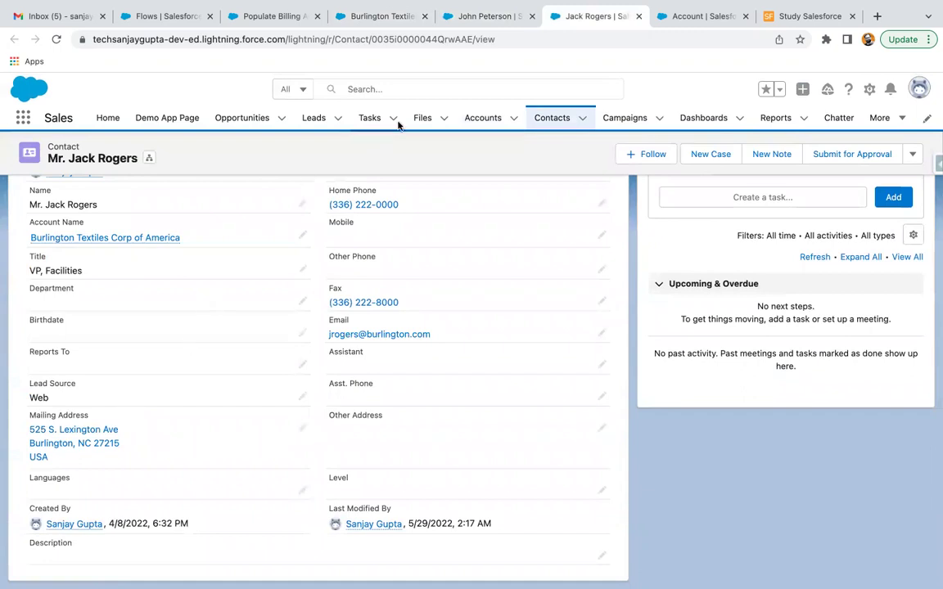
pyautogui.click(381, 16)
pyautogui.scroll(2, 154, 311)
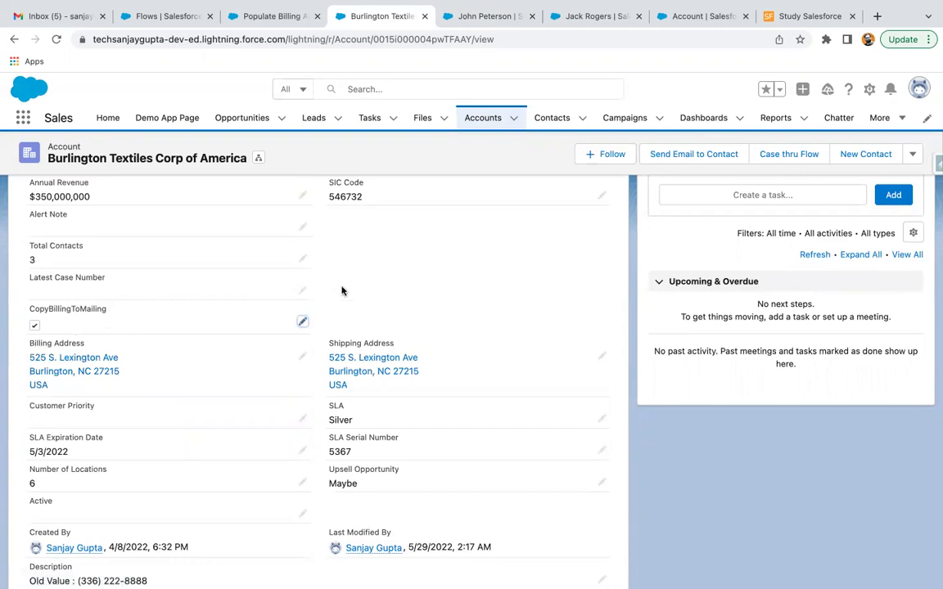
# - Start a new contact for the account named Anna Add
pyautogui.scroll(8, 370, 308)
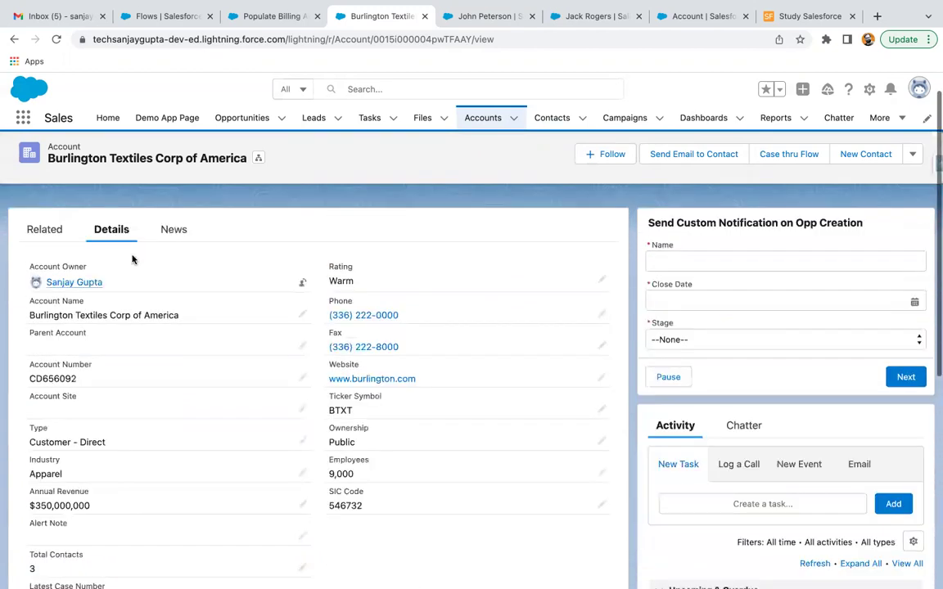
pyautogui.click(47, 260)
pyautogui.scroll(-1, 259, 354)
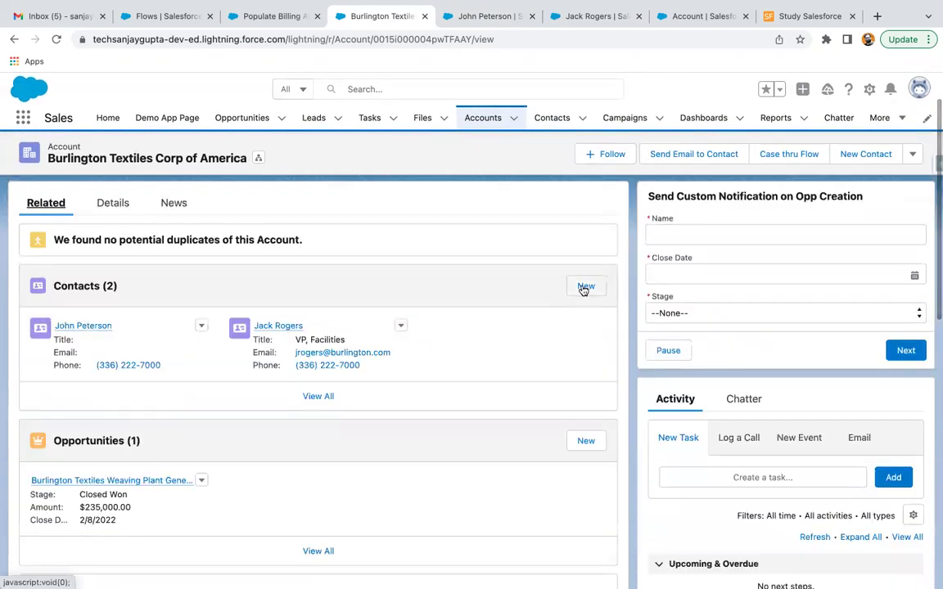
pyautogui.click(583, 286)
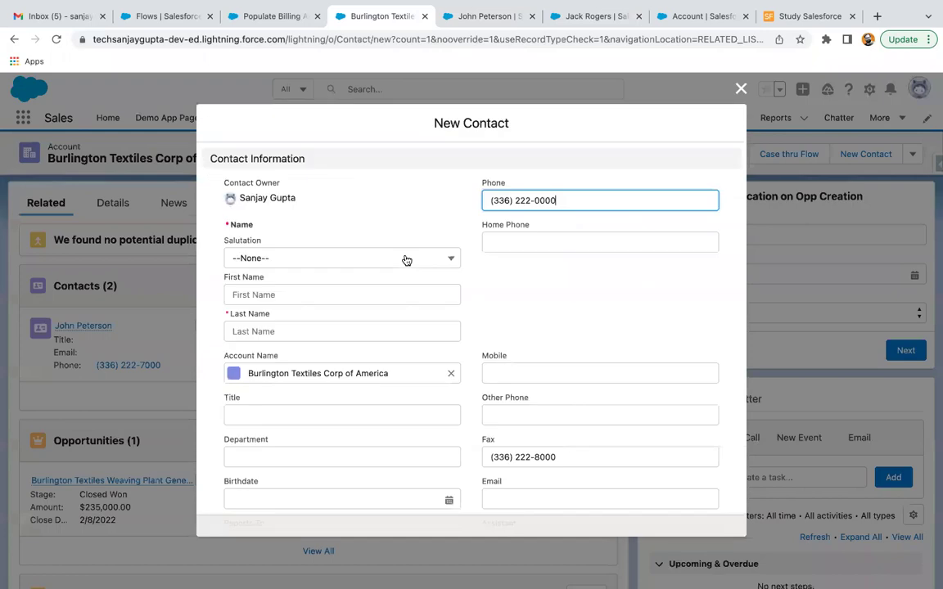
pyautogui.click(273, 294)
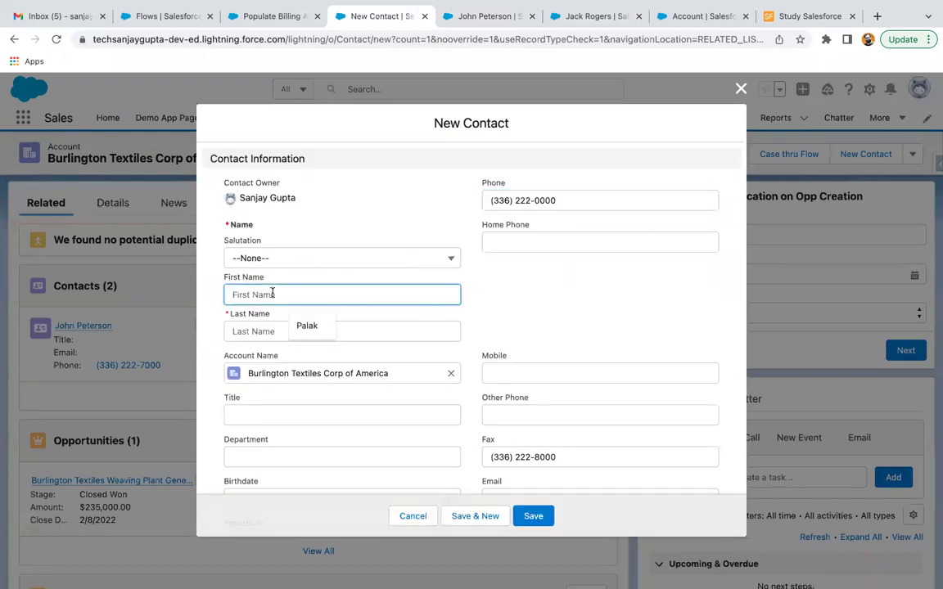
pyautogui.write('Anna')
pyautogui.press('Tab')
pyautogui.write('Add')
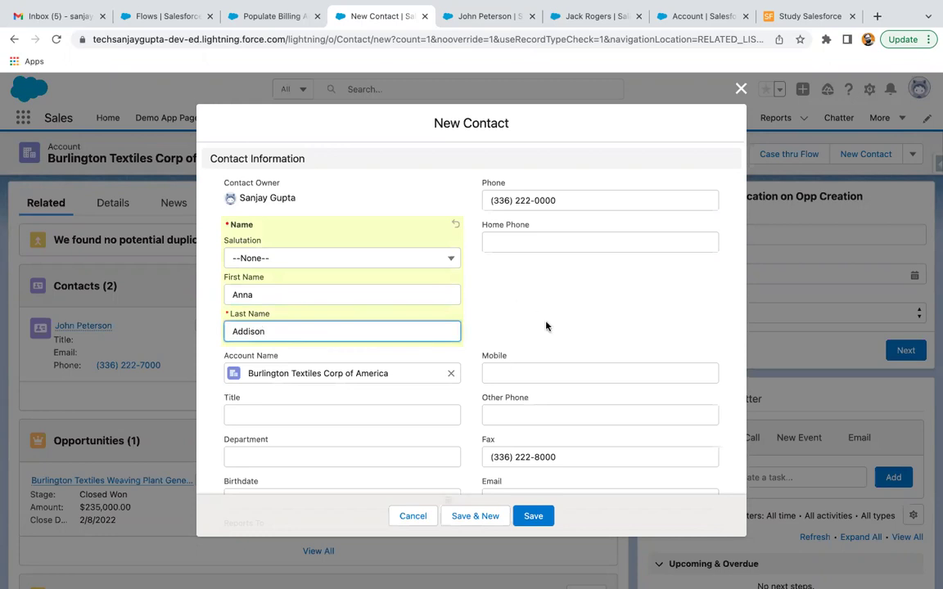
# - Clear the pre-filled mailing street, city, zip, state and country, and save the contact
pyautogui.scroll(-5, 546, 326)
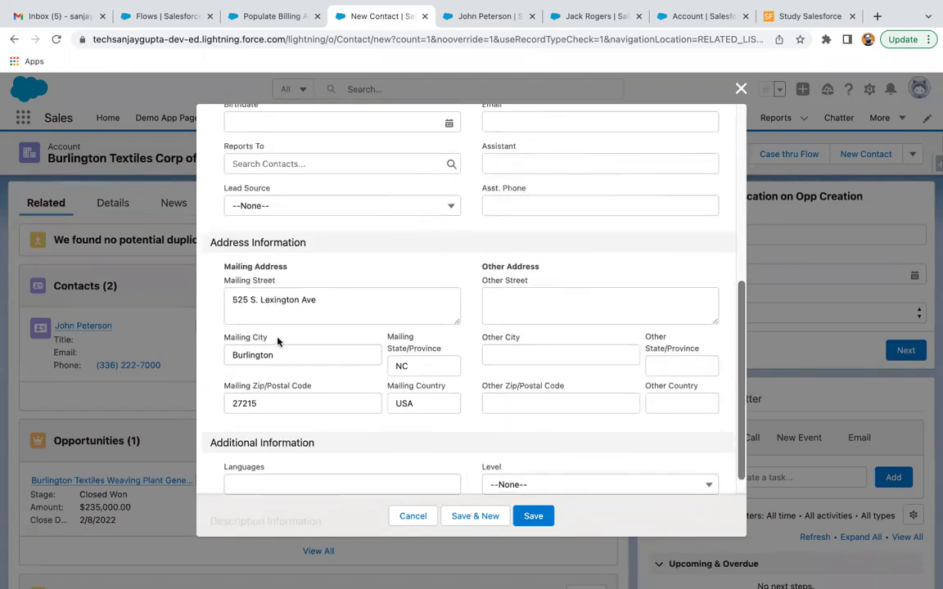
pyautogui.moveTo(348, 311); pyautogui.dragTo(233, 297)
pyautogui.press('BackSpace')
pyautogui.moveTo(283, 354); pyautogui.dragTo(213, 354)
pyautogui.press('BackSpace')
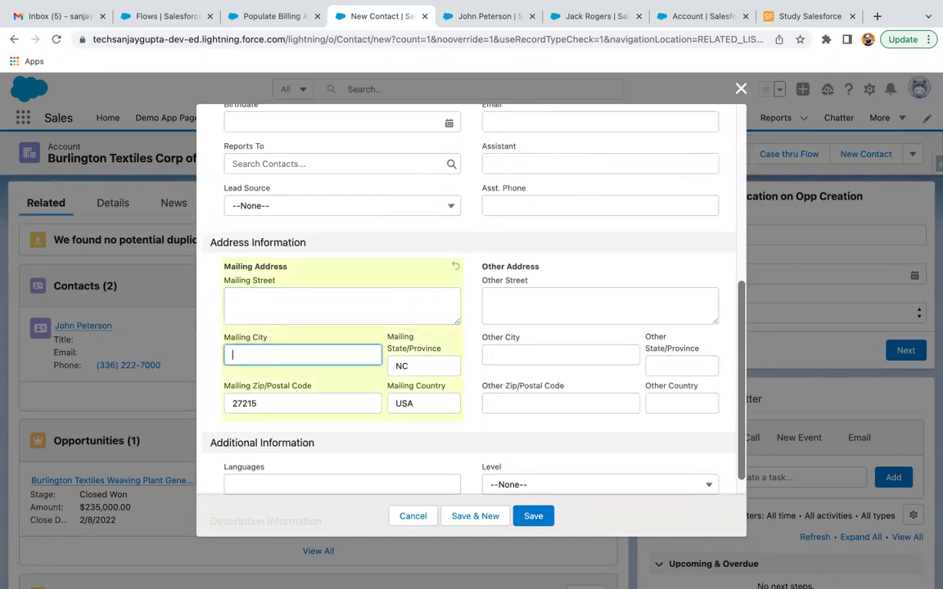
pyautogui.moveTo(268, 399); pyautogui.dragTo(226, 403)
pyautogui.press('BackSpace')
pyautogui.doubleClick(432, 370)
pyautogui.press('BackSpace')
pyautogui.moveTo(423, 410); pyautogui.dragTo(398, 412)
pyautogui.press('BackSpace')
pyautogui.click(541, 520)
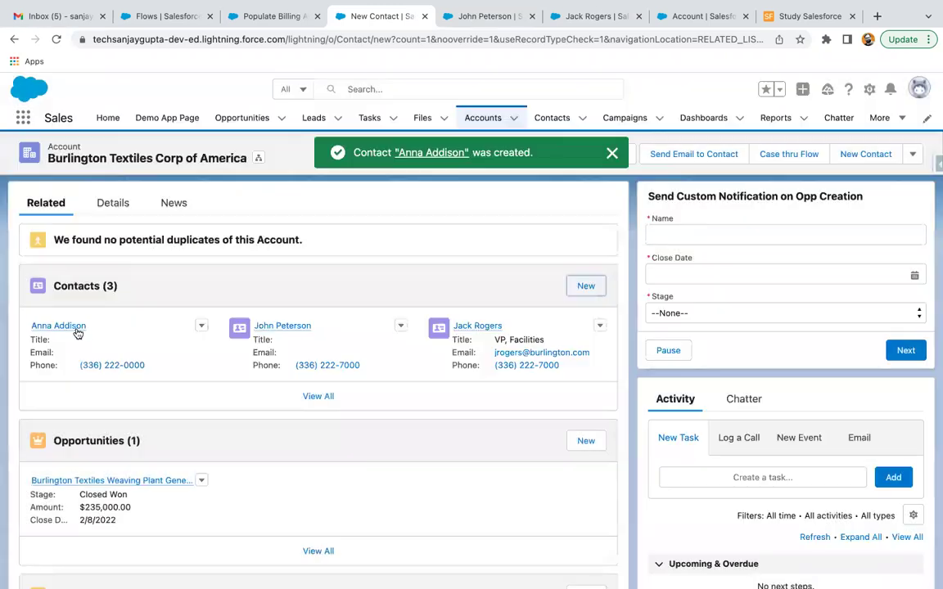
# - Open the new contact in its own tab and check its empty mailing address
pyautogui.rightClick(76, 327)
pyautogui.click(123, 335)
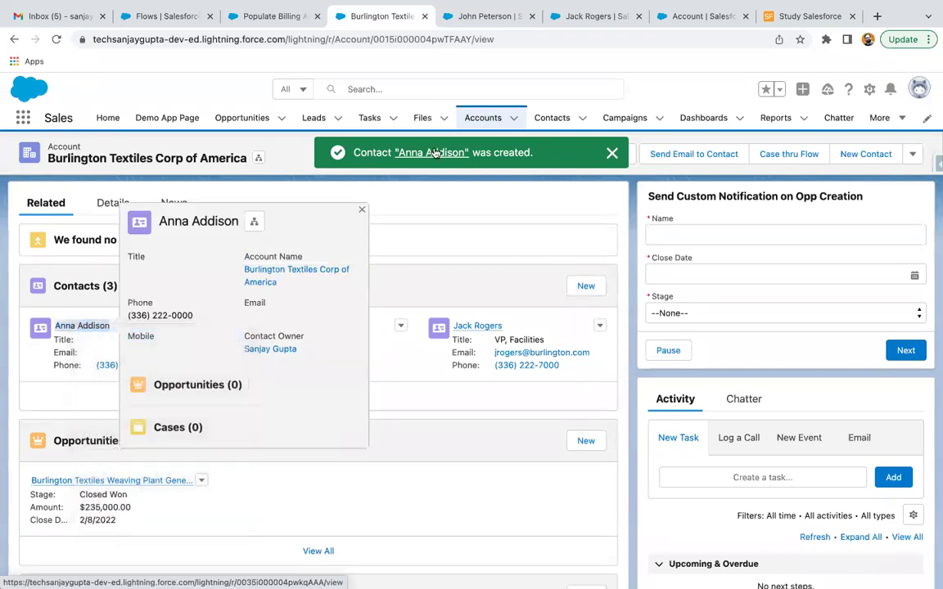
pyautogui.click(626, 15)
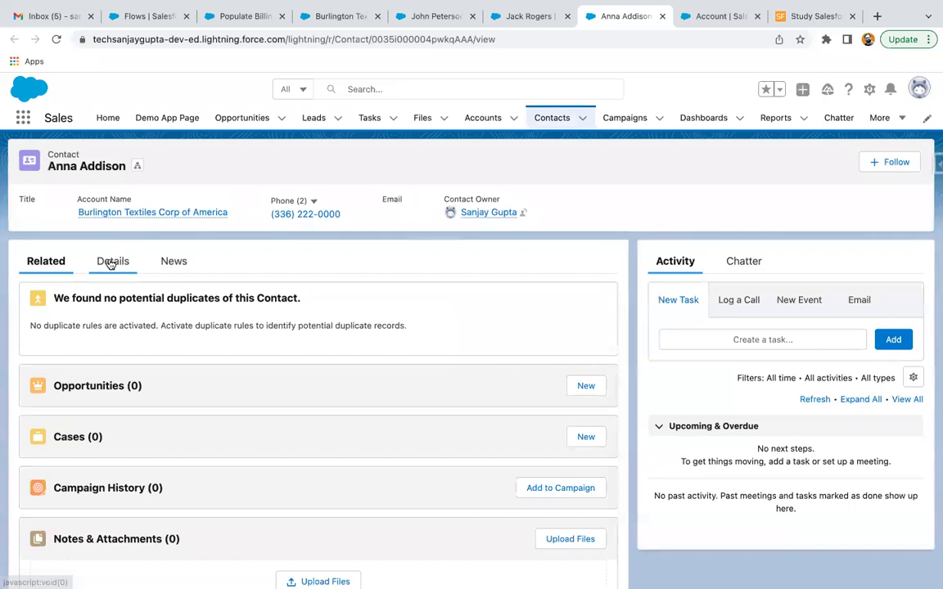
pyautogui.click(111, 262)
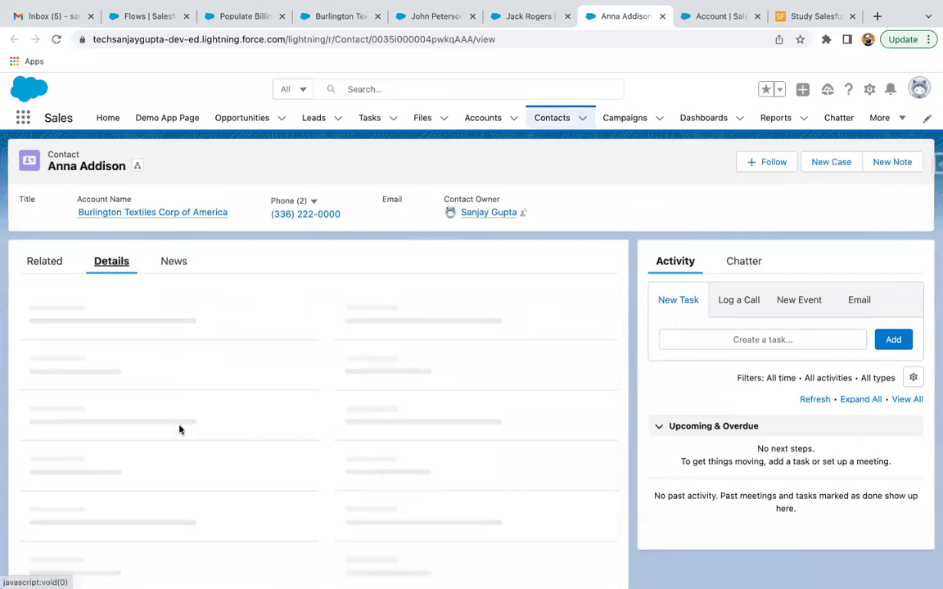
pyautogui.scroll(-3, 179, 427)
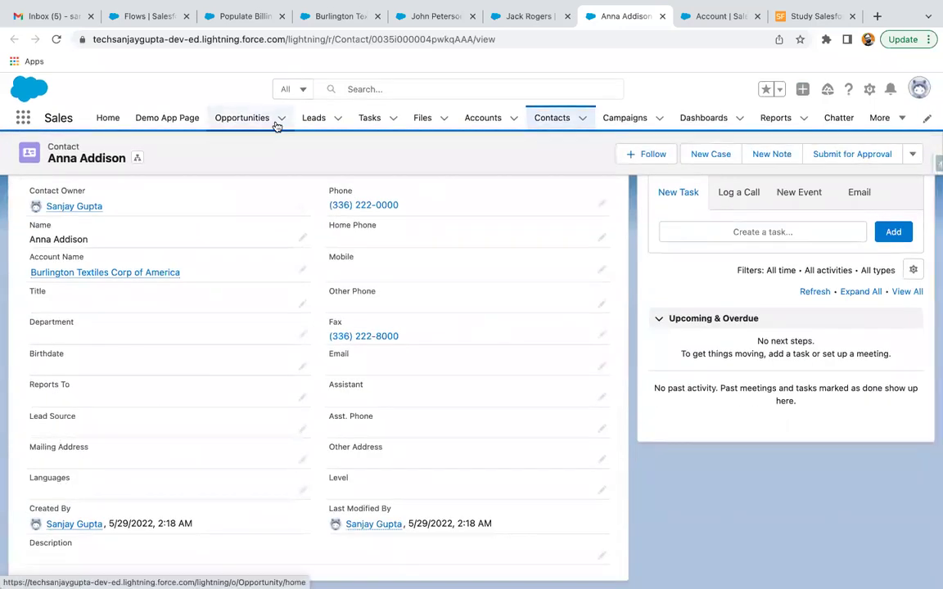
# - Glance at the Populate Billing Address flow, then show the account's Details
pyautogui.click(327, 17)
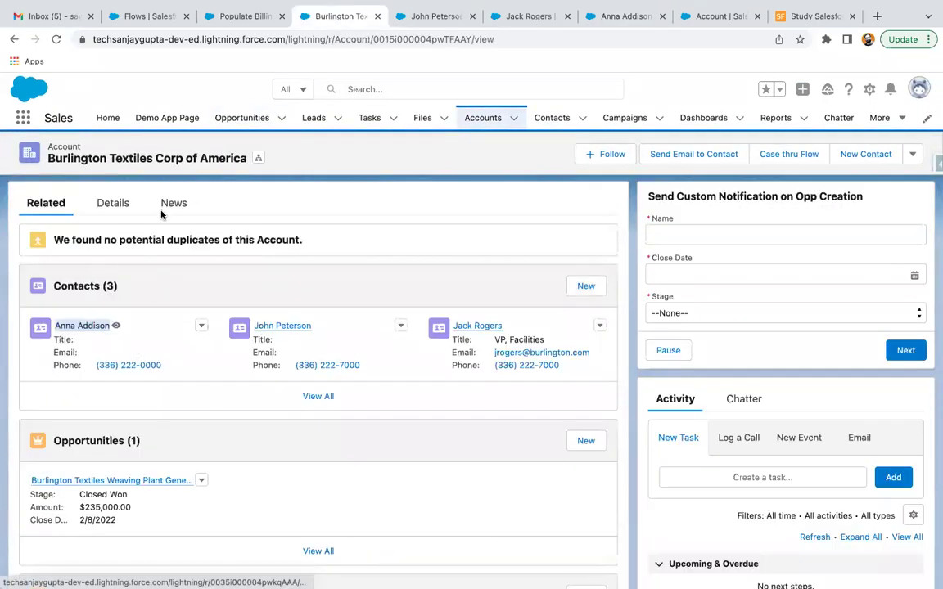
pyautogui.click(244, 16)
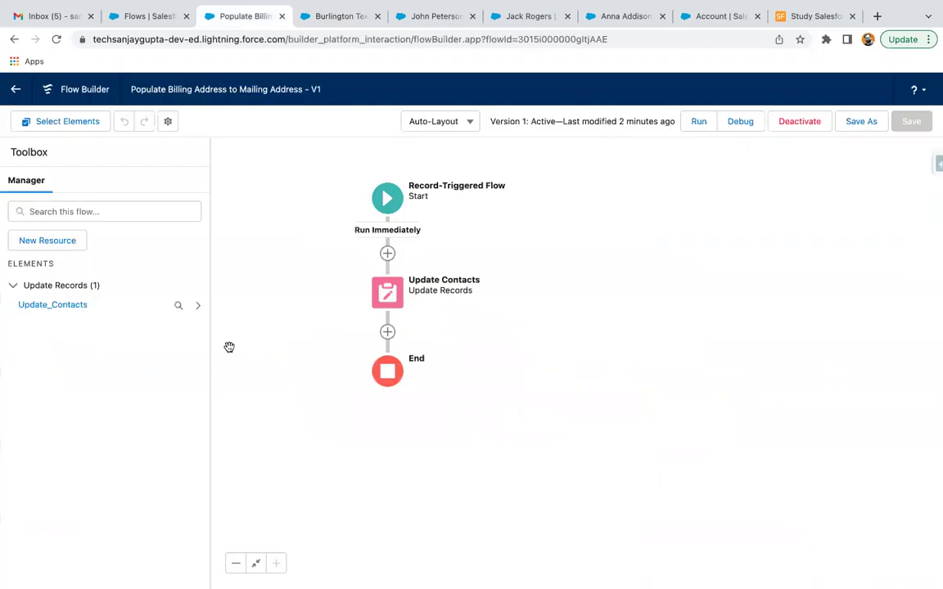
pyautogui.click(334, 17)
pyautogui.click(110, 201)
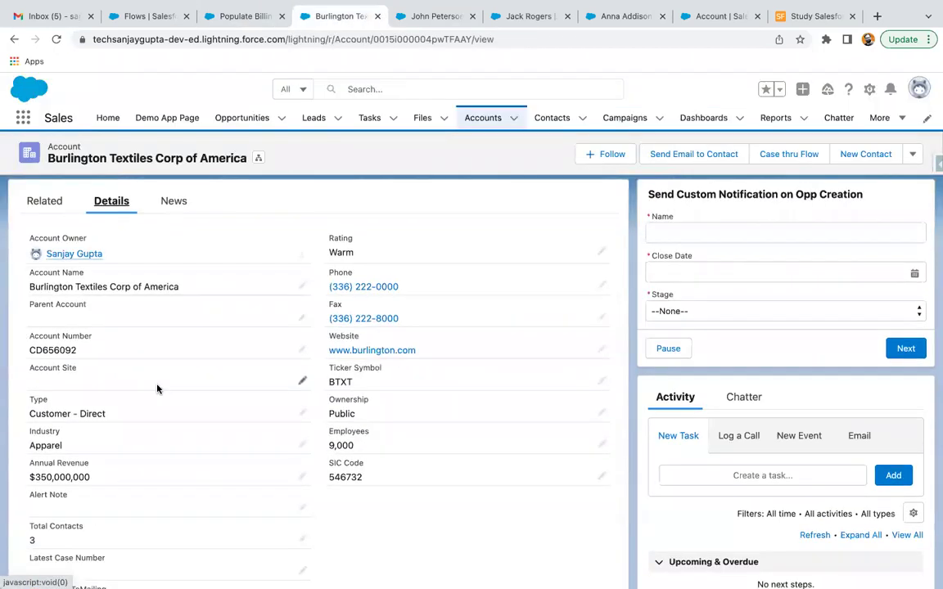
# - Uncheck and save CopyBillingToMailing, then reload the existing contact and check its Details
pyautogui.scroll(-3, 158, 388)
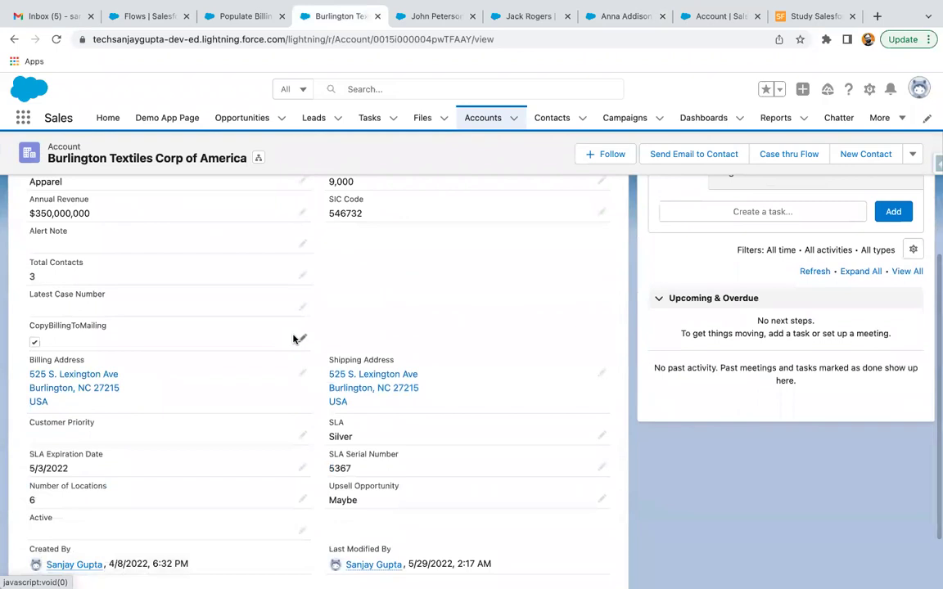
pyautogui.click(298, 338)
pyautogui.click(39, 345)
pyautogui.click(344, 566)
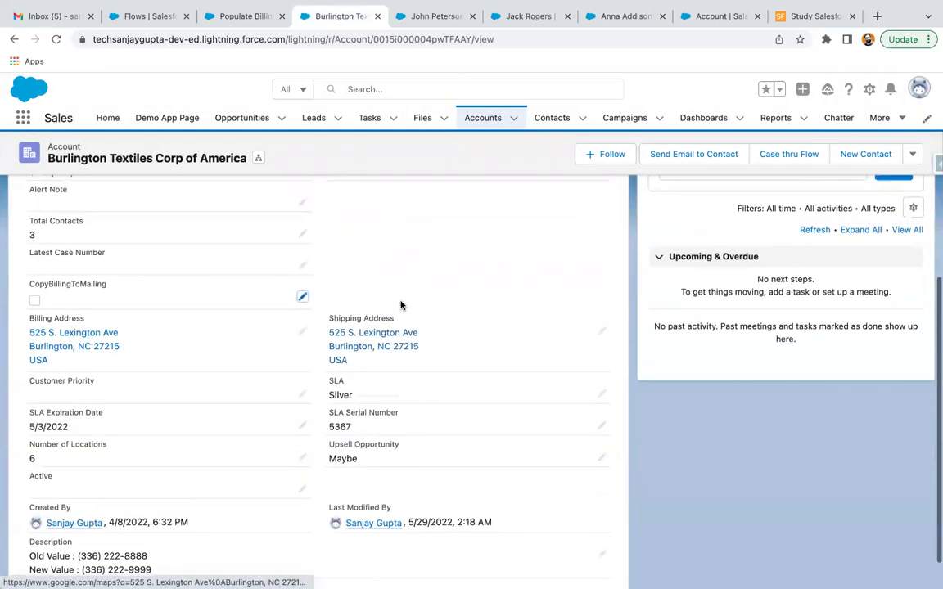
pyautogui.click(433, 17)
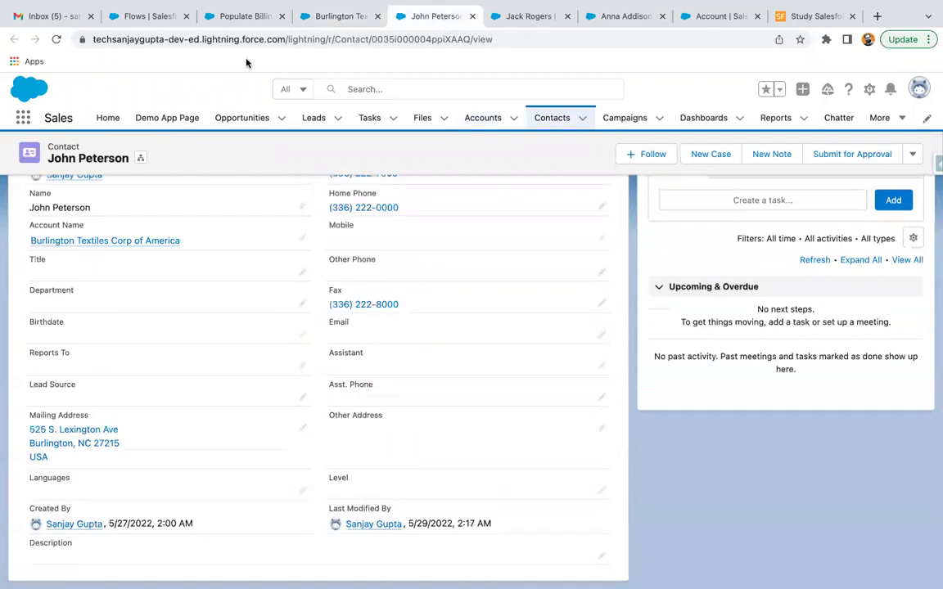
pyautogui.click(55, 39)
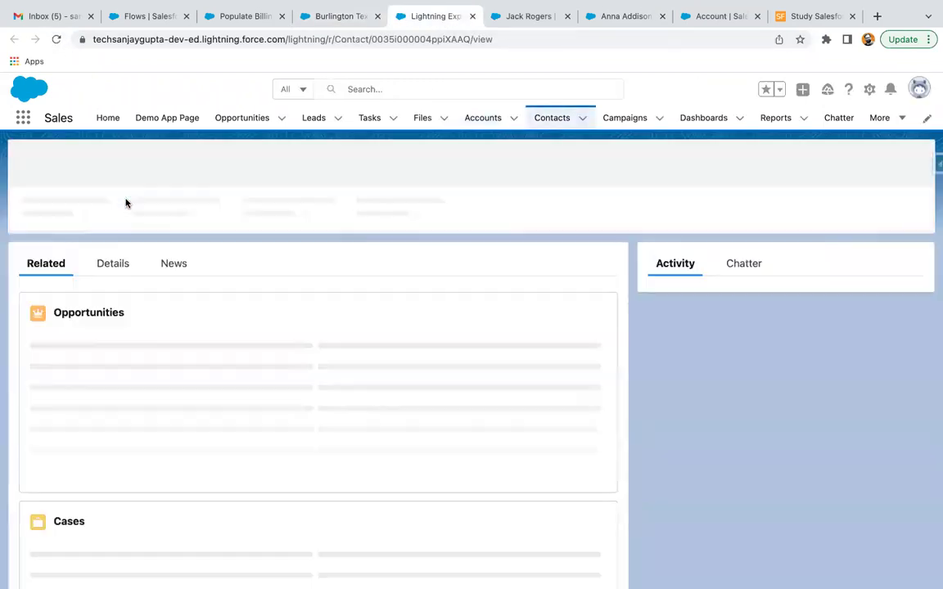
pyautogui.click(113, 261)
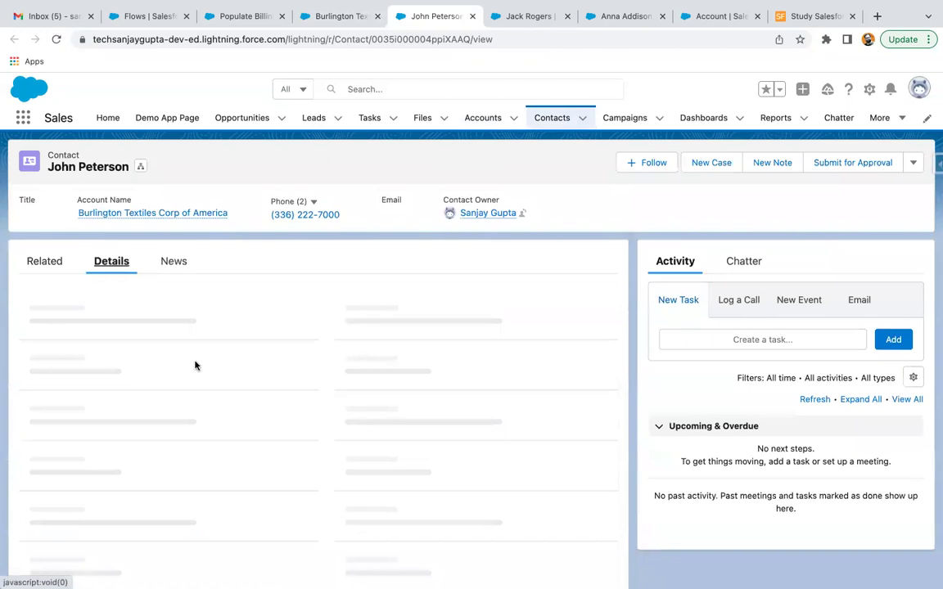
pyautogui.scroll(-3, 195, 365)
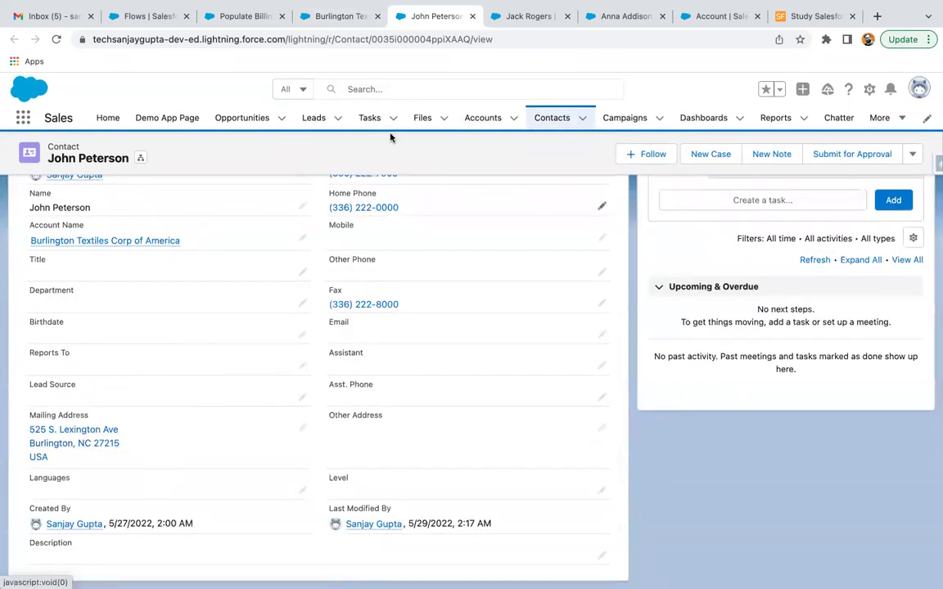
# - Re-tick and save CopyBillingToMailing on the account, then reload the existing contact
pyautogui.click(337, 18)
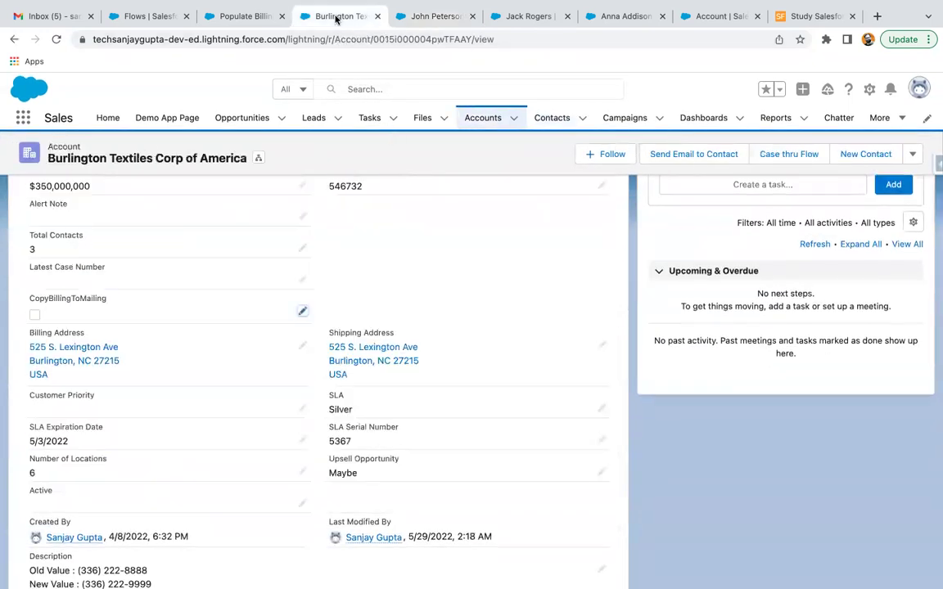
pyautogui.click(301, 310)
pyautogui.click(39, 318)
pyautogui.click(343, 567)
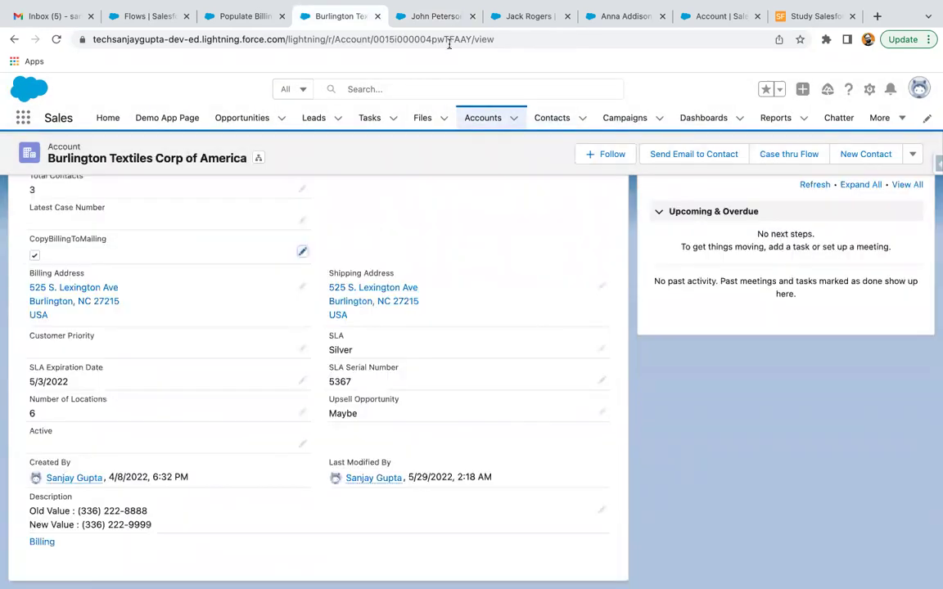
pyautogui.click(434, 16)
pyautogui.click(56, 39)
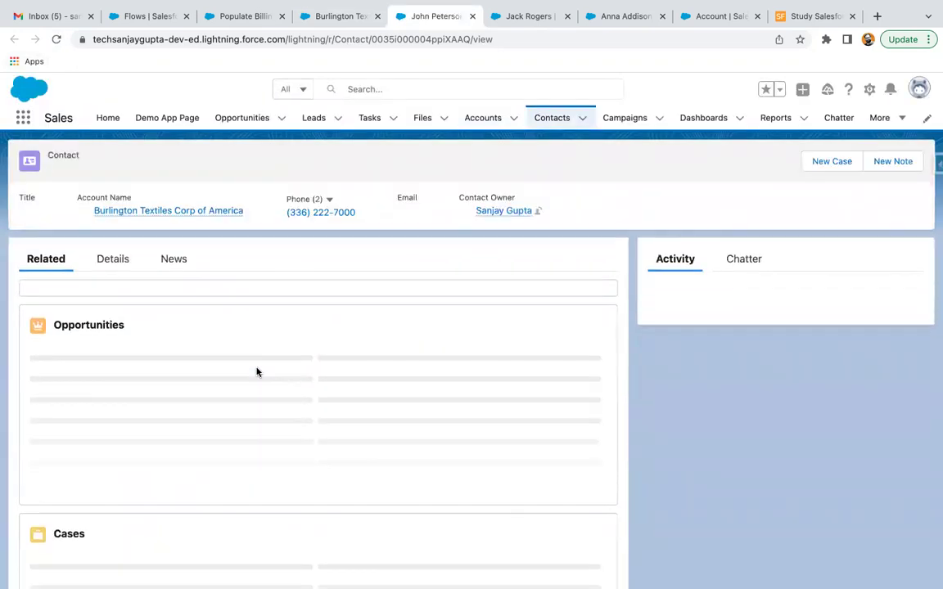
pyautogui.click(114, 260)
pyautogui.scroll(-2, 471, 155)
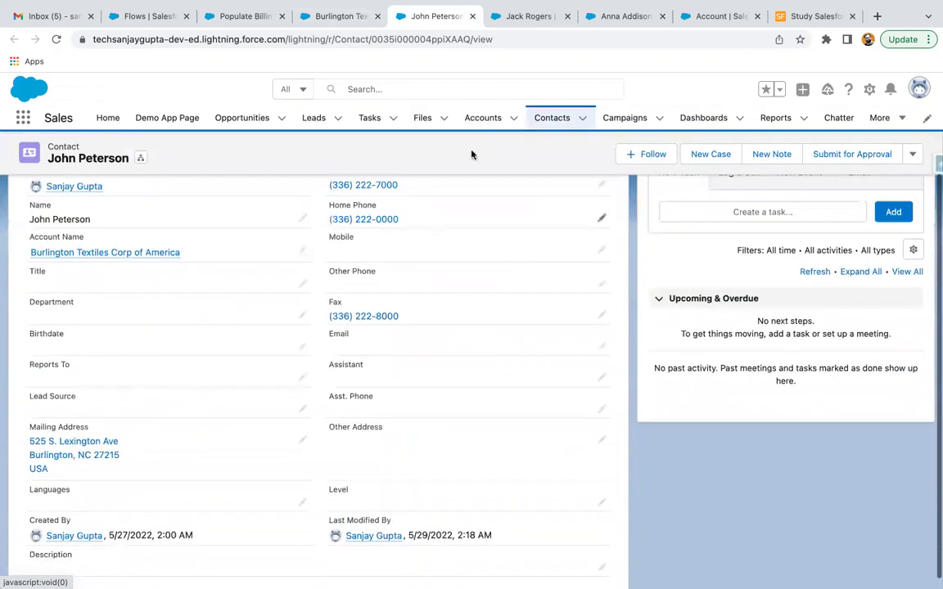
pyautogui.click(620, 16)
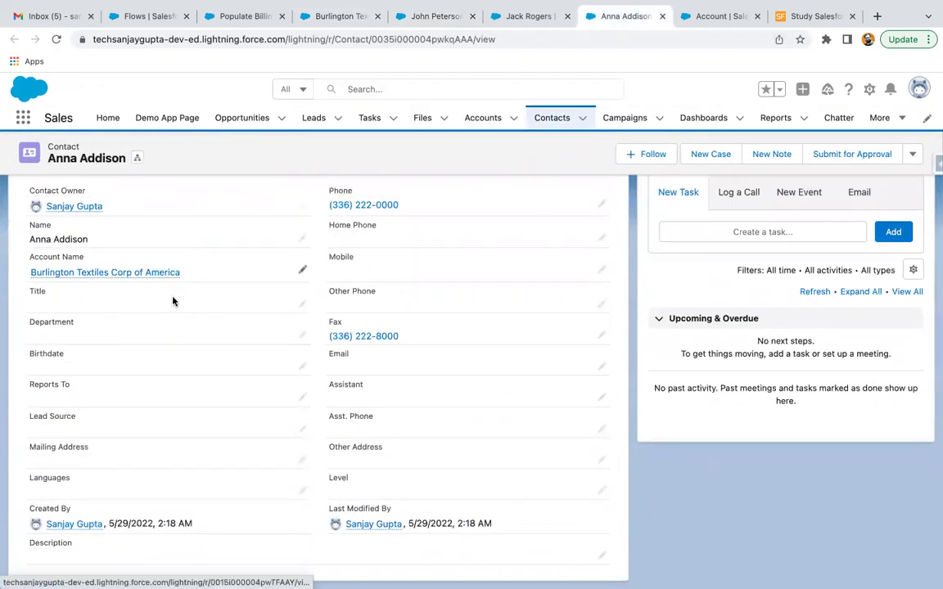
pyautogui.scroll(3, 172, 301)
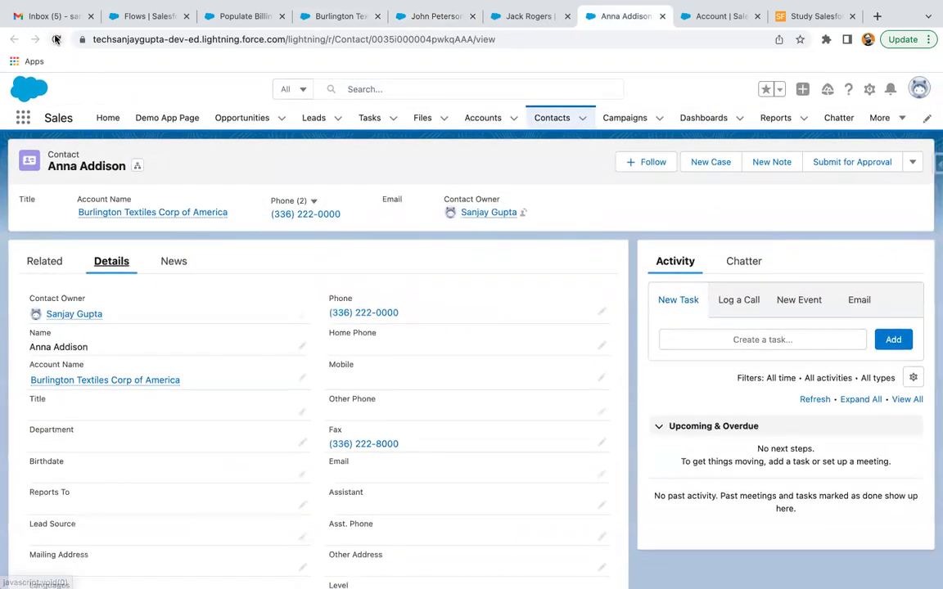
pyautogui.click(56, 39)
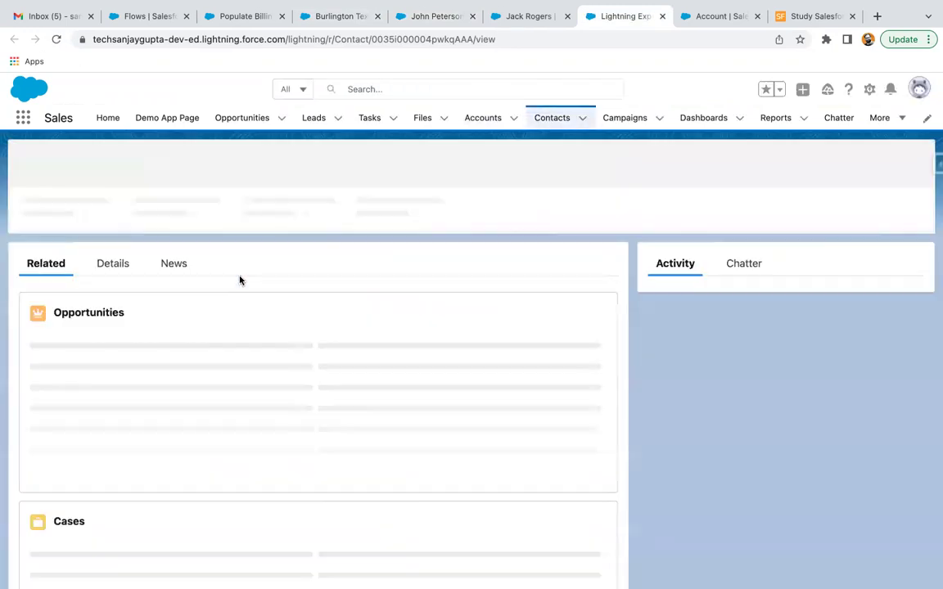
pyautogui.click(120, 263)
pyautogui.scroll(-2, 219, 394)
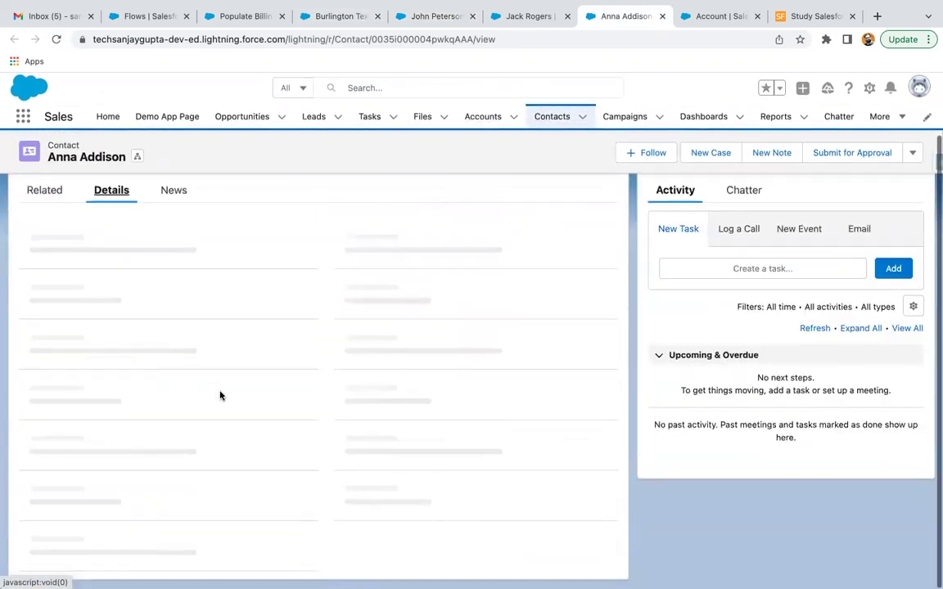
pyautogui.scroll(-2, 219, 394)
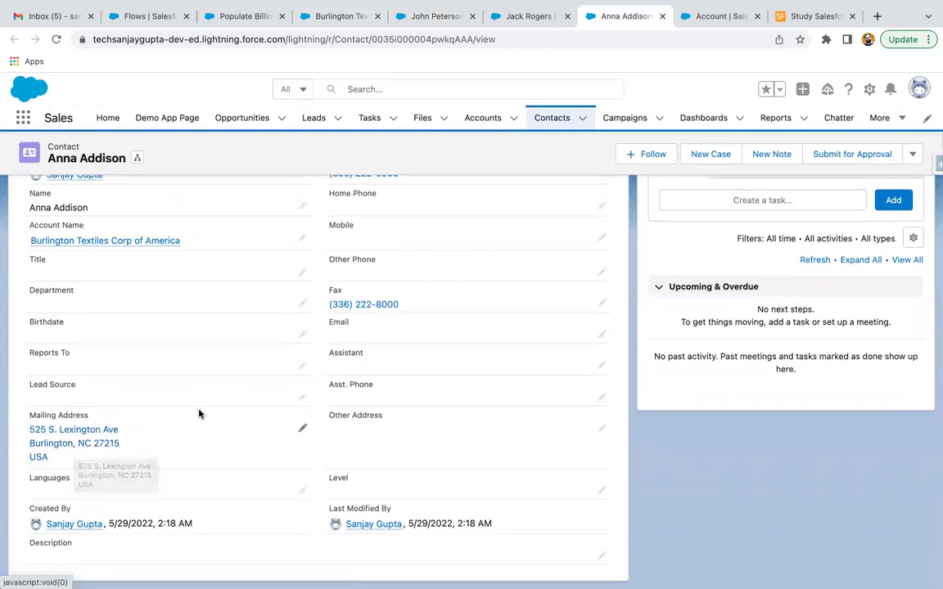
# - Return to the Burlington Textiles Corp of America account page
pyautogui.click(317, 16)
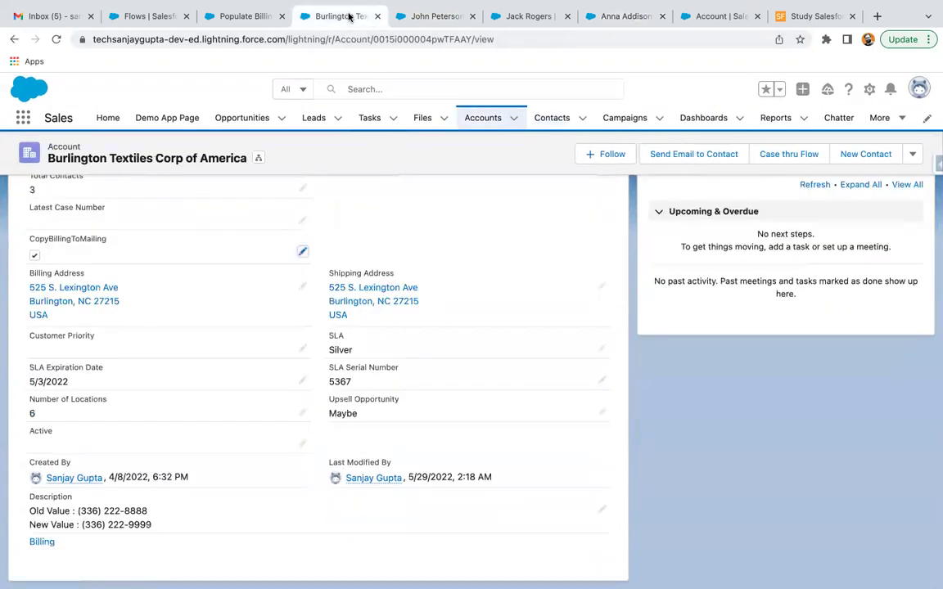
pyautogui.scroll(5, 274, 417)
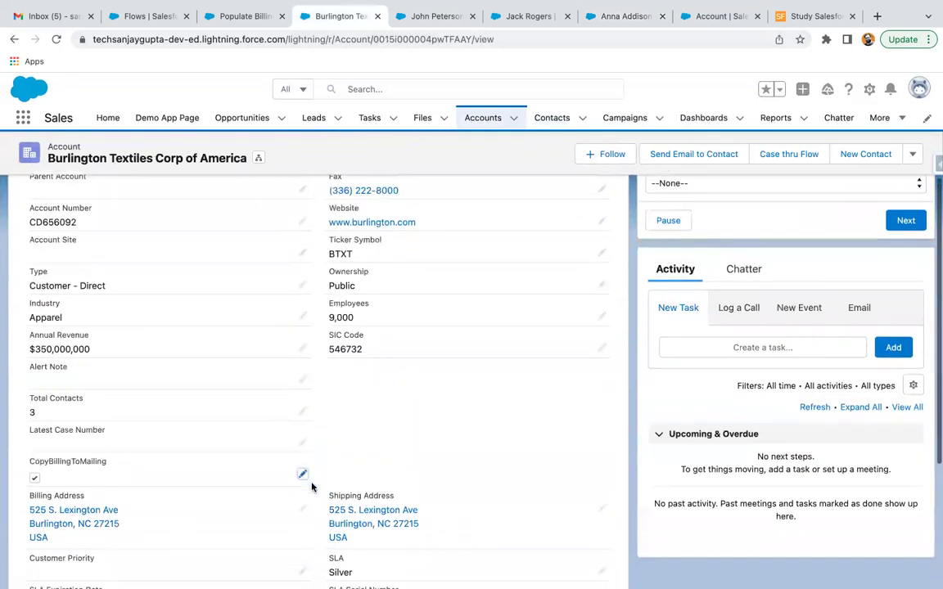
pyautogui.scroll(-5, 173, 349)
pyautogui.scroll(2, 107, 334)
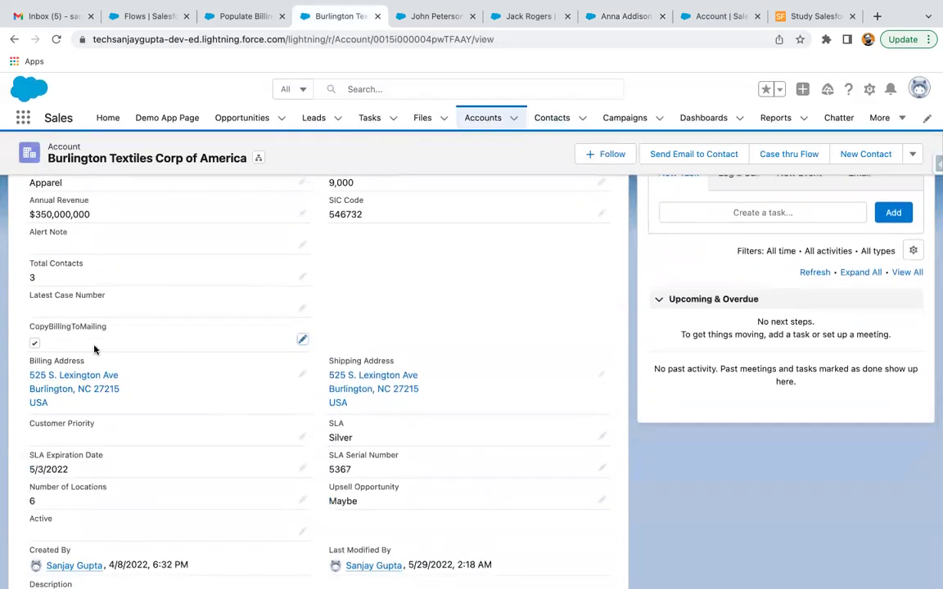